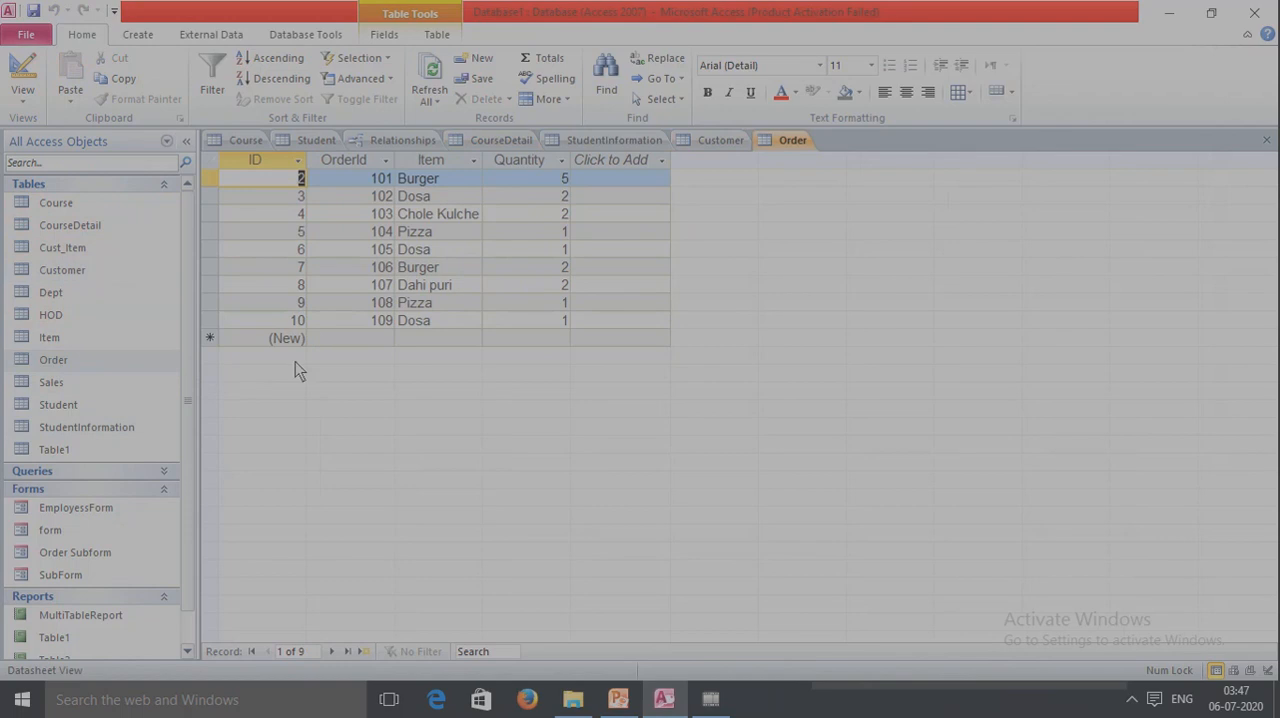
Open the Item and Cust_Item tables in turn to review their records.
left_click(55, 344)
double_click(55, 344)
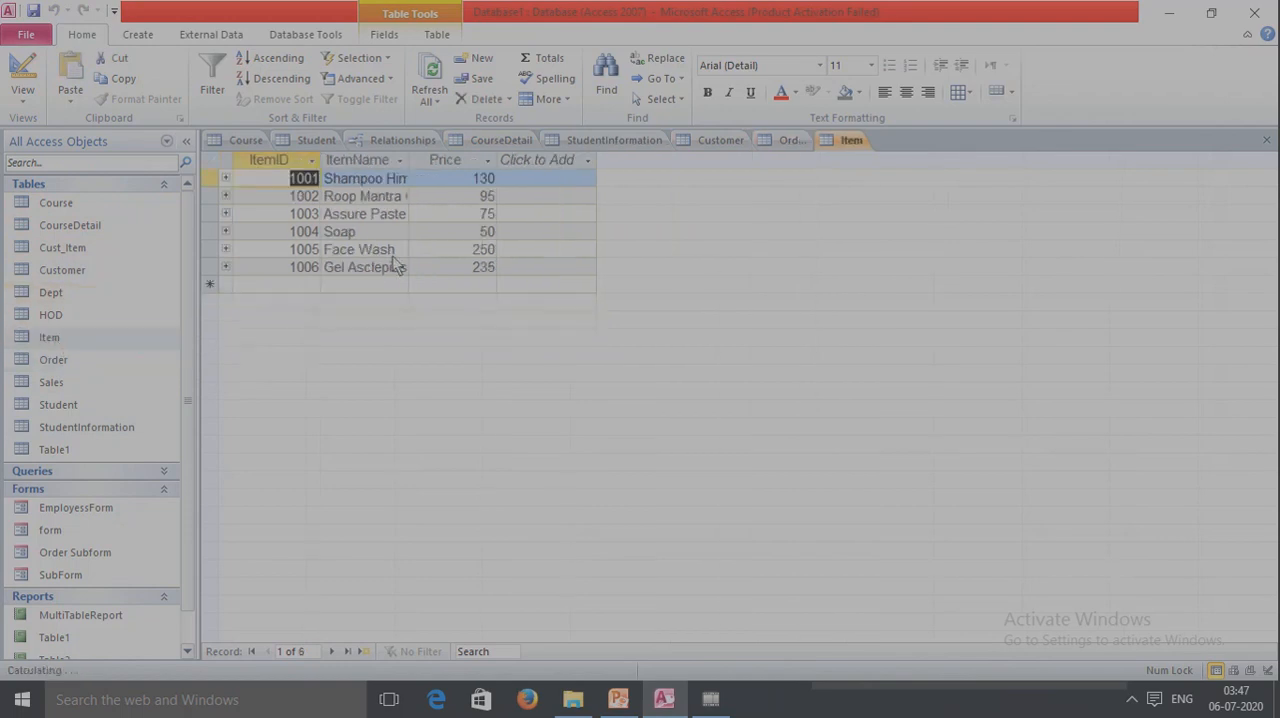
double_click(68, 254)
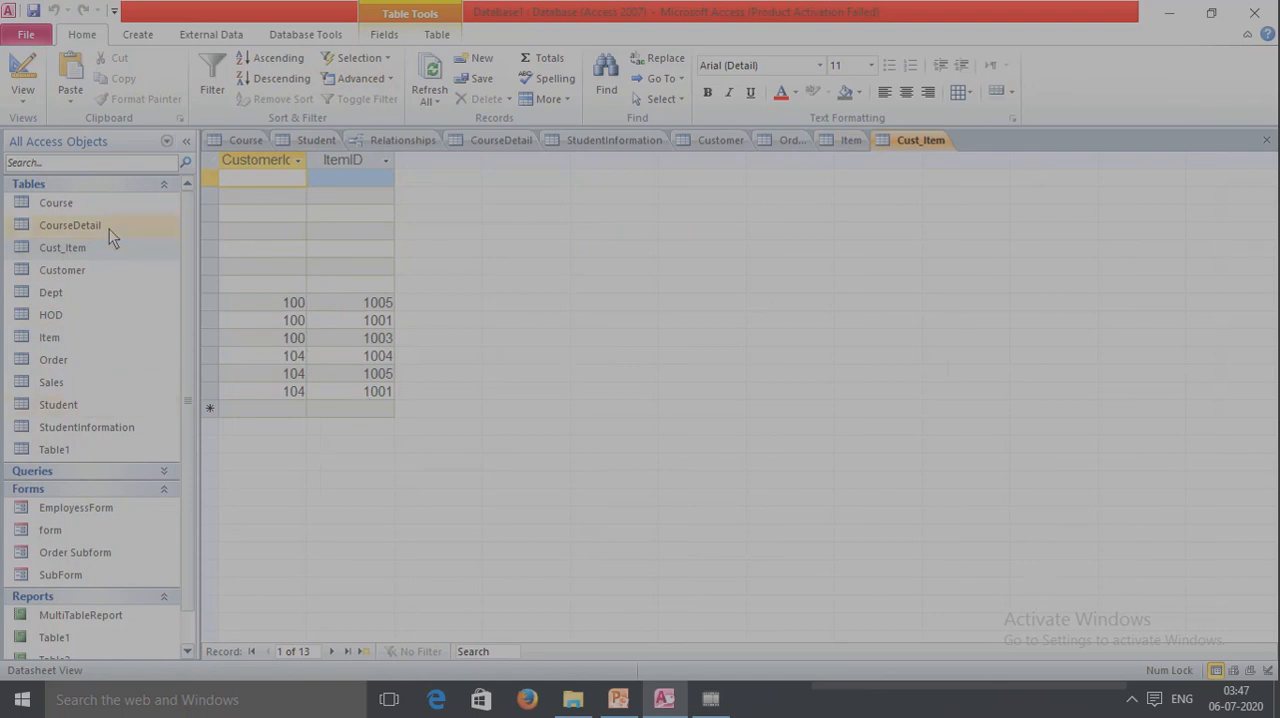
Open the Relationships layout and move the CourseDetail and StudentInformation tables side by side below Course and Student.
left_click(320, 36)
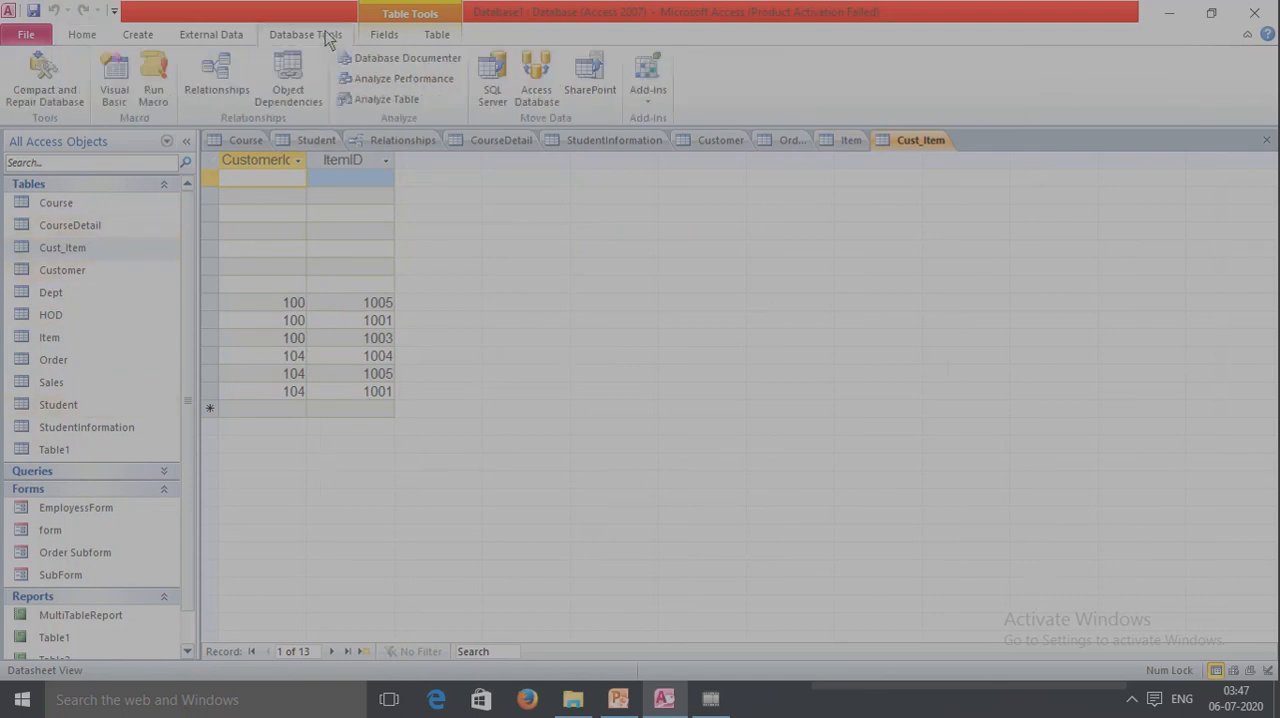
left_click(218, 82)
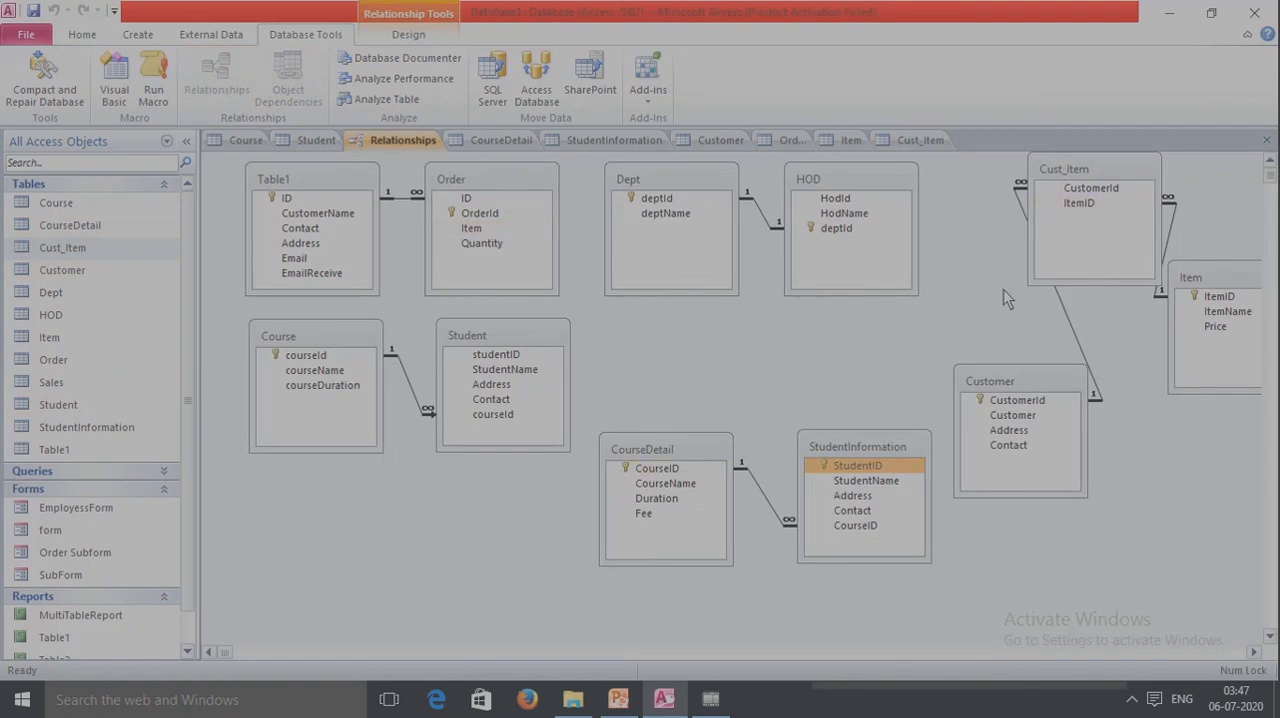
left_click(715, 452)
left_click_drag(715, 452, 351, 507)
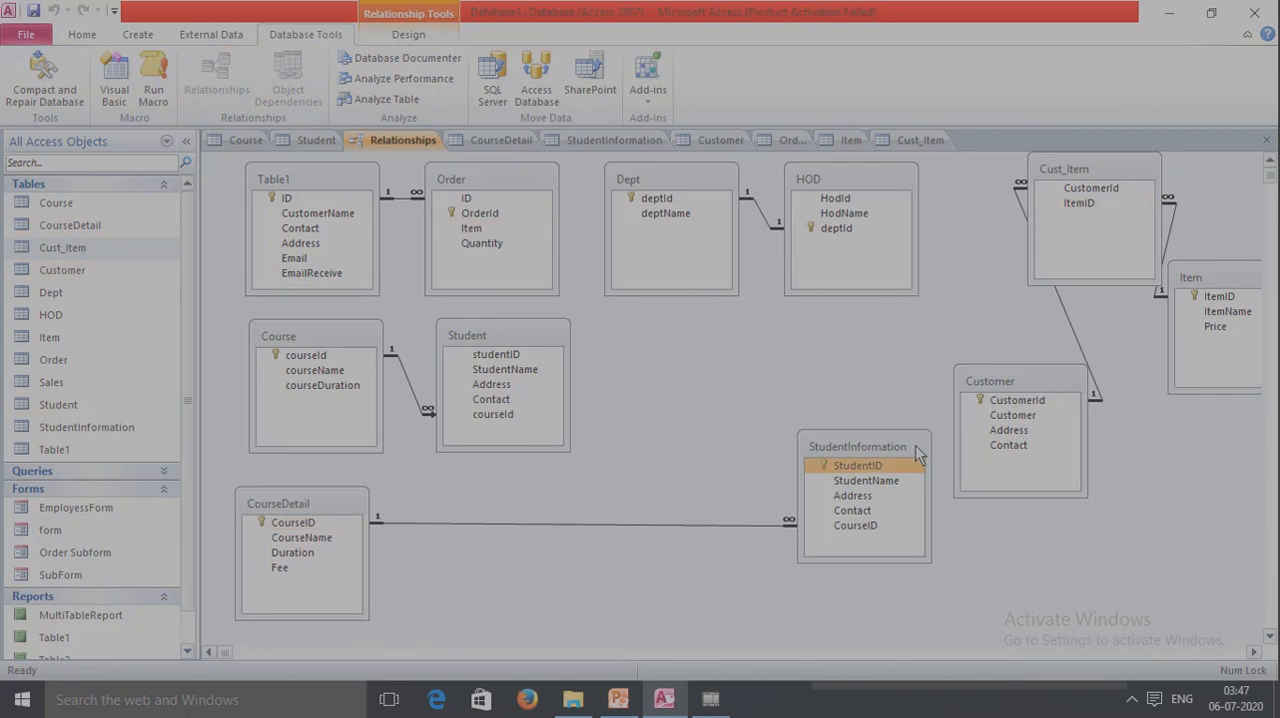
left_click_drag(887, 444, 512, 502)
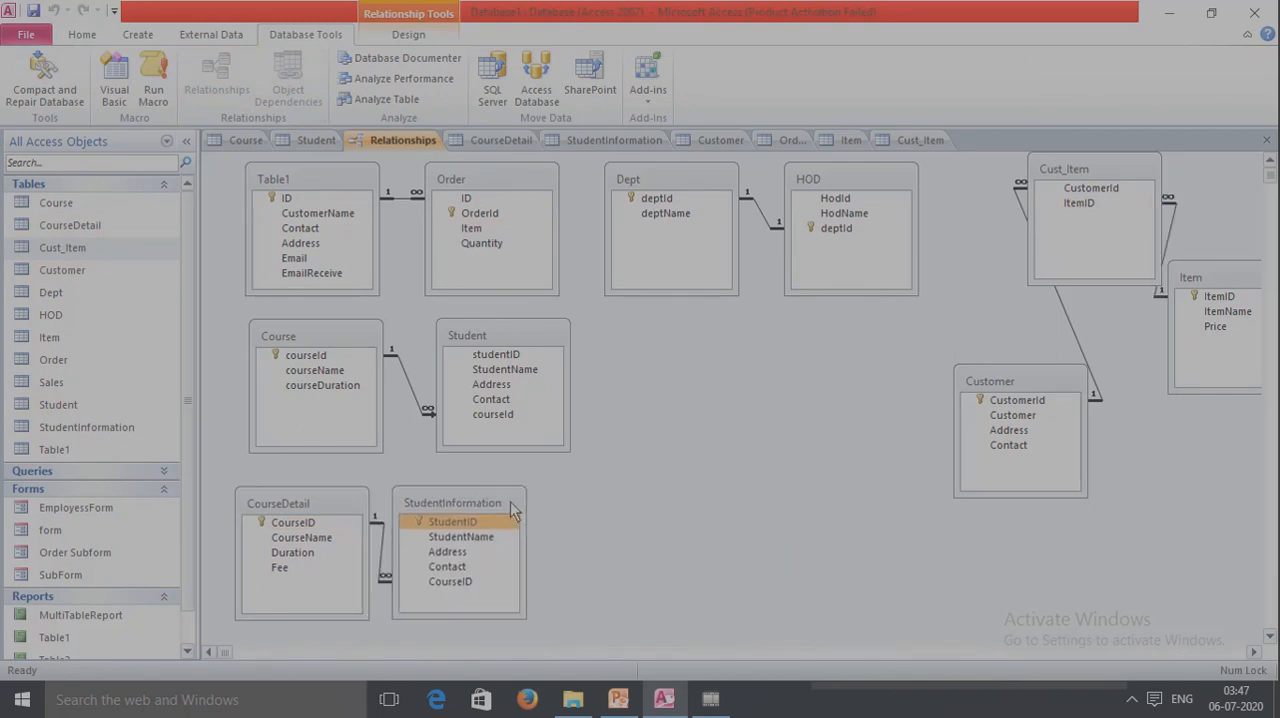
Spread out the Customer, Cust_Item and Item tables in the relationships layout, placing Cust_Item between the other two.
left_click_drag(1031, 378, 760, 453)
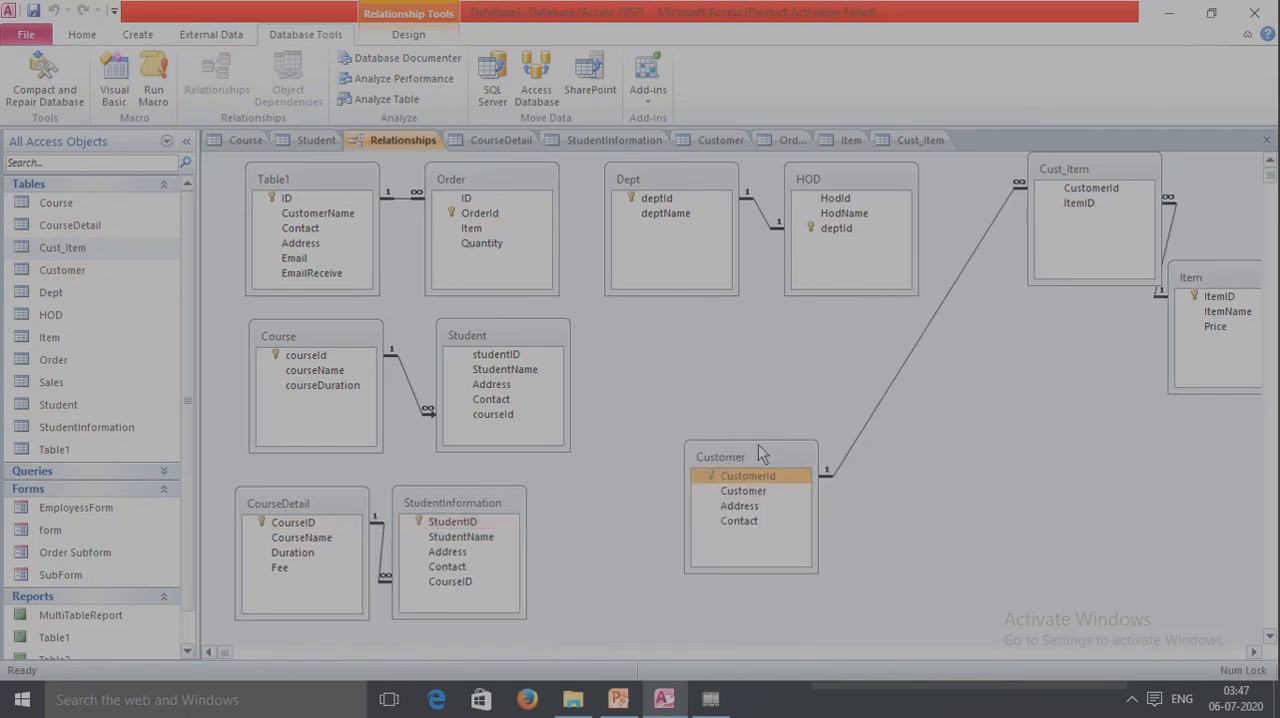
left_click_drag(1108, 172, 997, 327)
left_click_drag(1217, 276, 1183, 421)
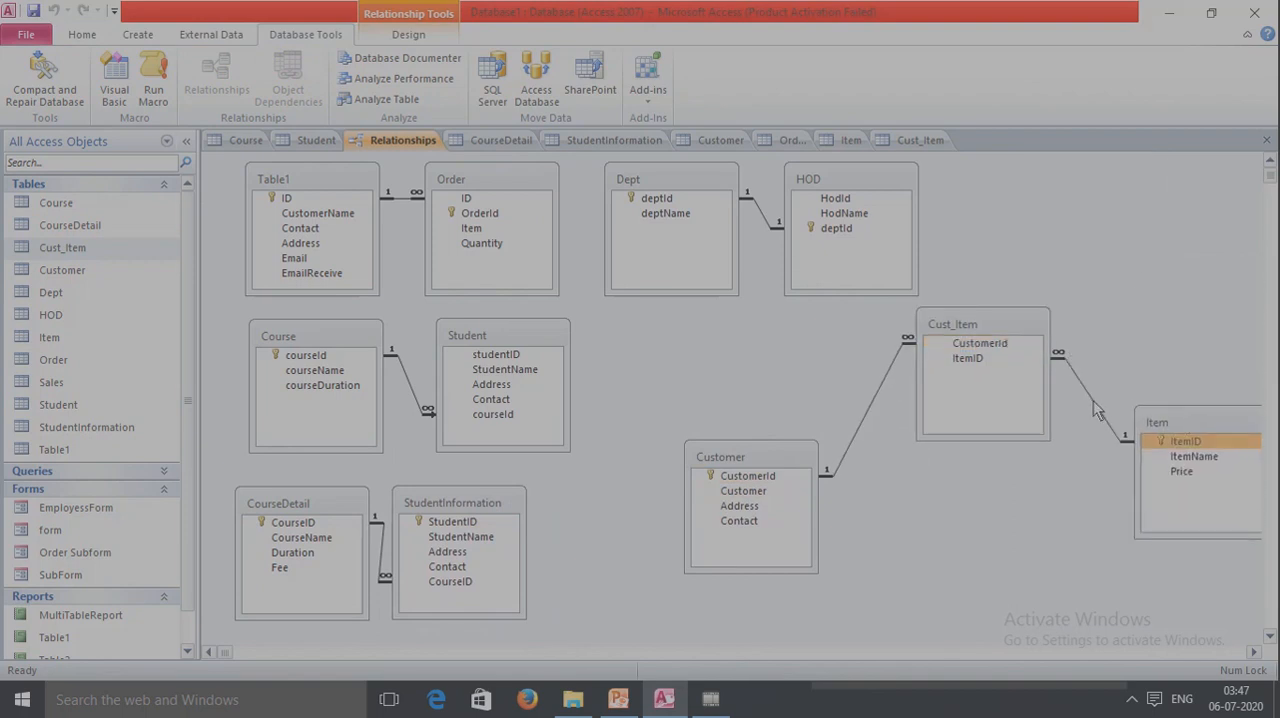
Try to delete the relationship between Cust_Item and Item.
right_click(1095, 410)
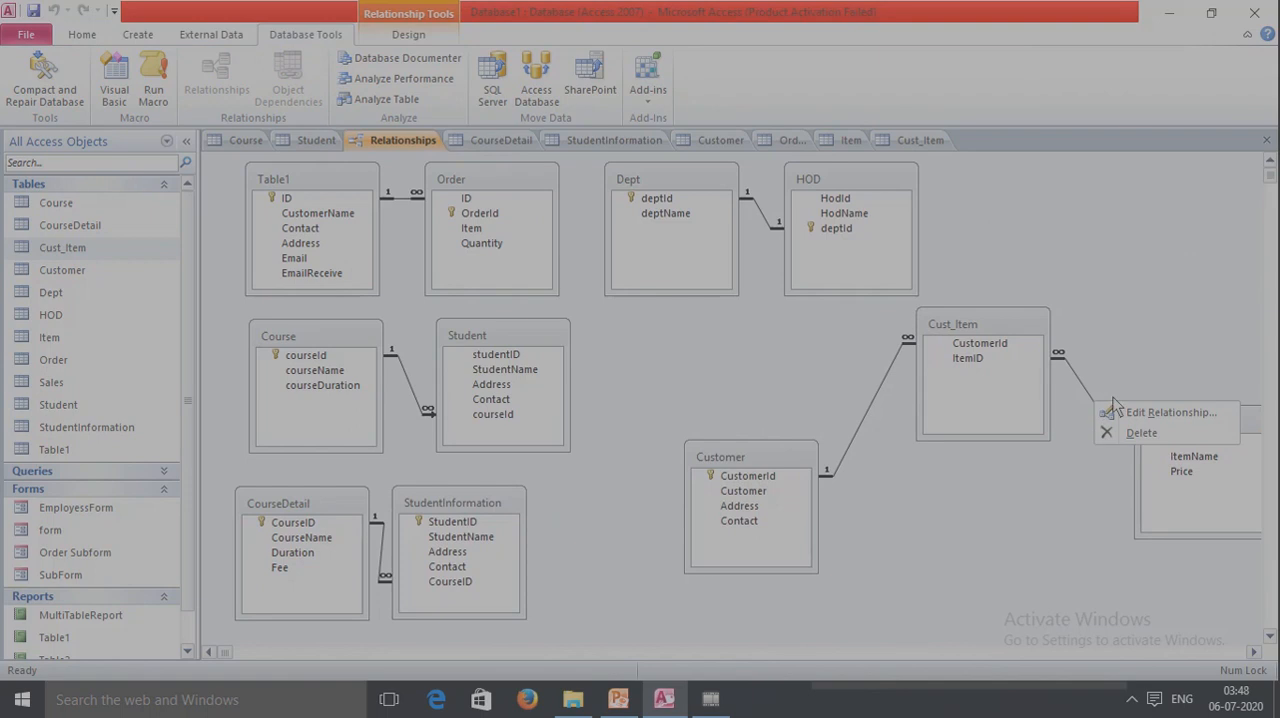
left_click(1141, 433)
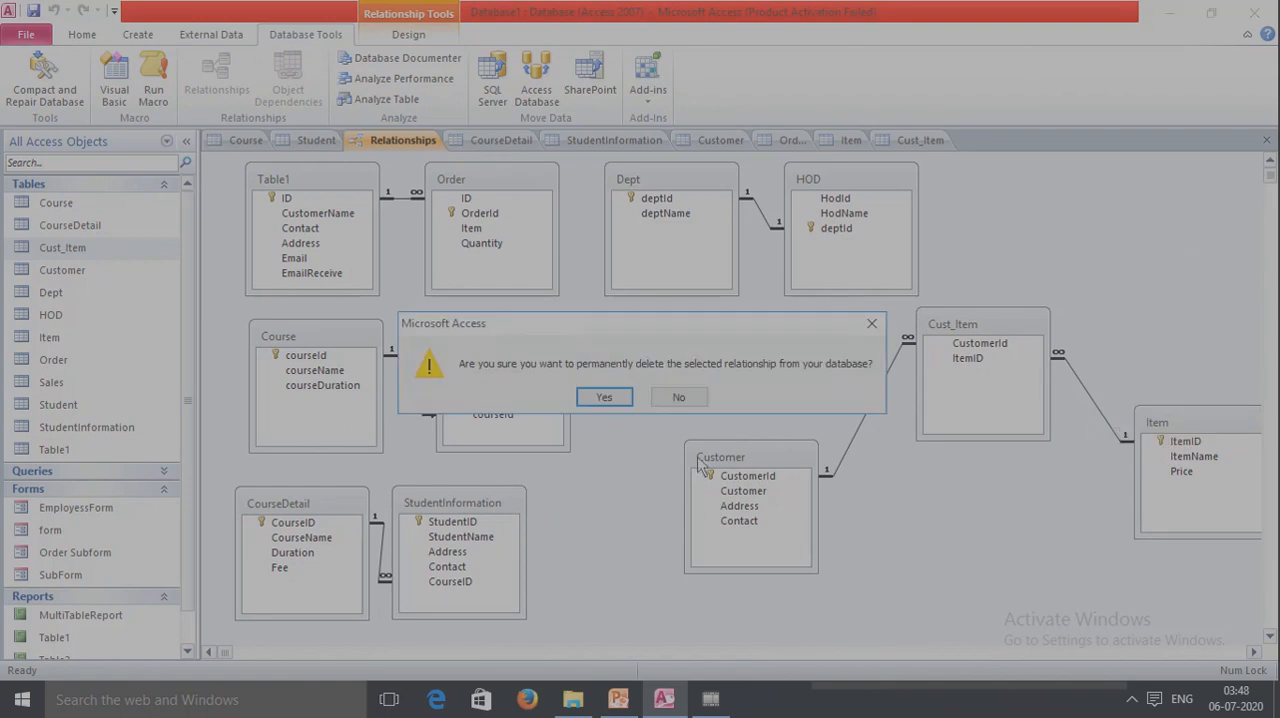
left_click(617, 400)
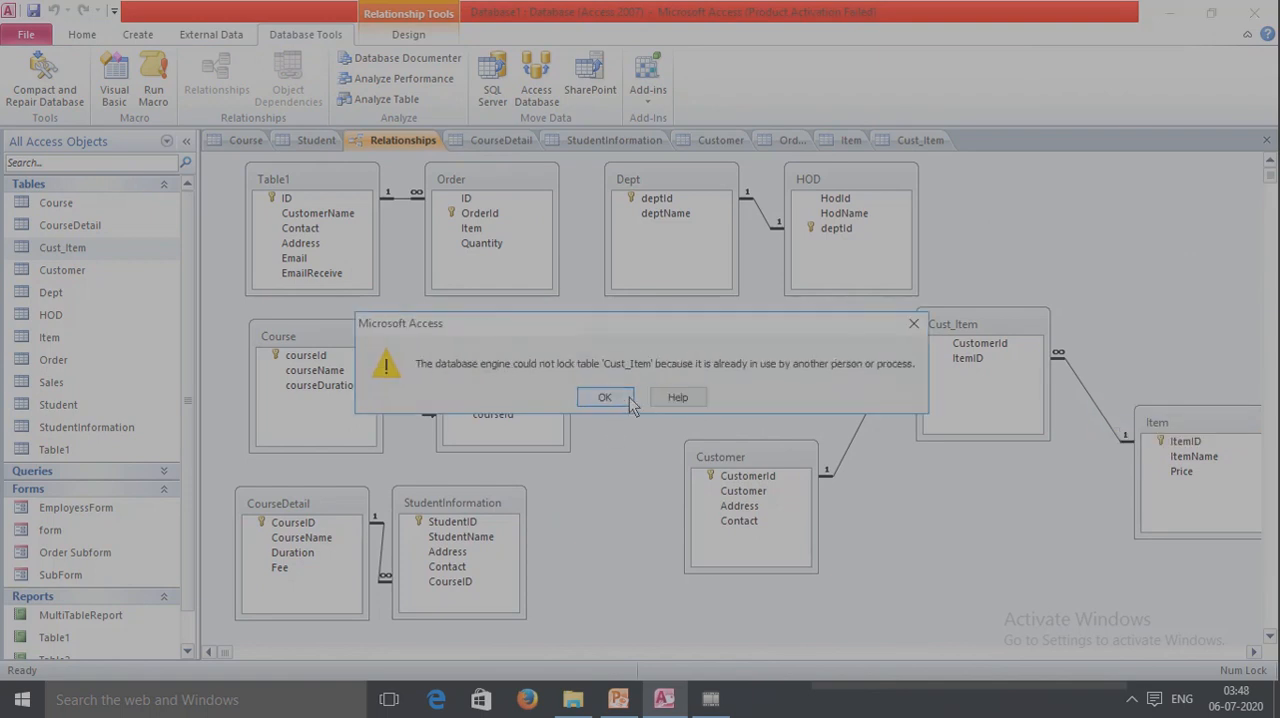
left_click(913, 323)
Close the open Item, Cust_Item and Customer tables.
left_click(847, 143)
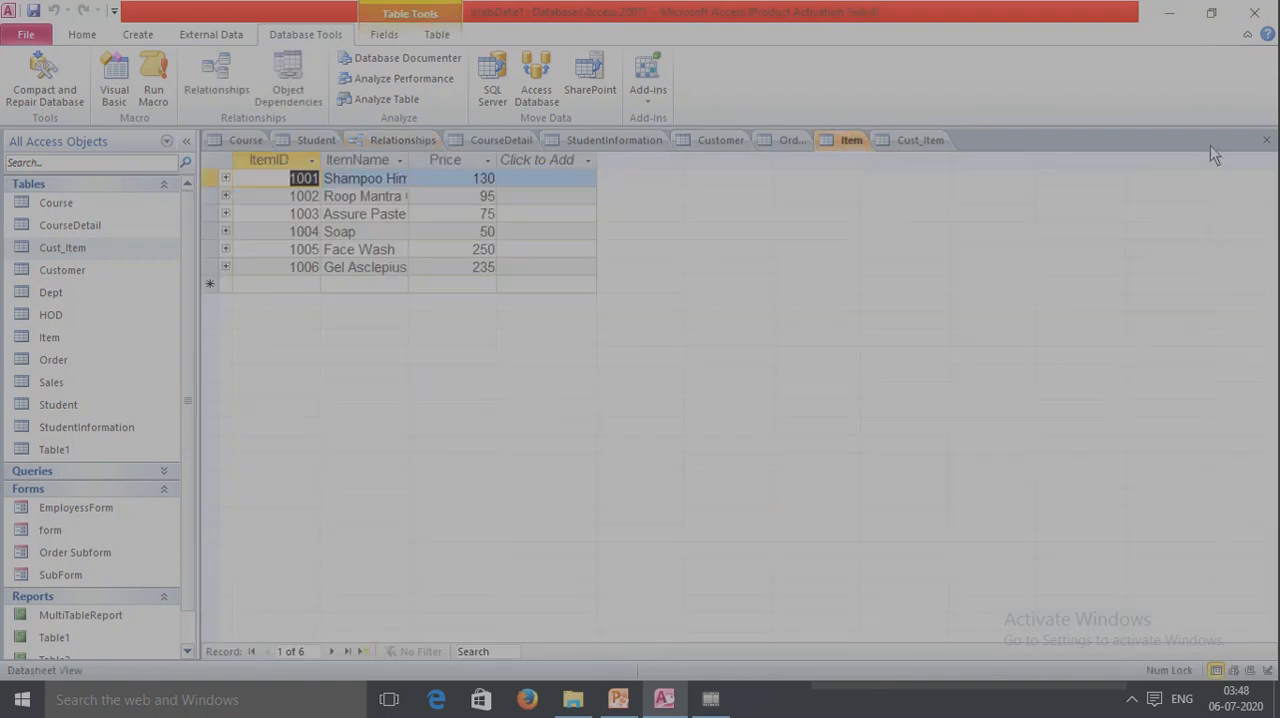
left_click(1266, 140)
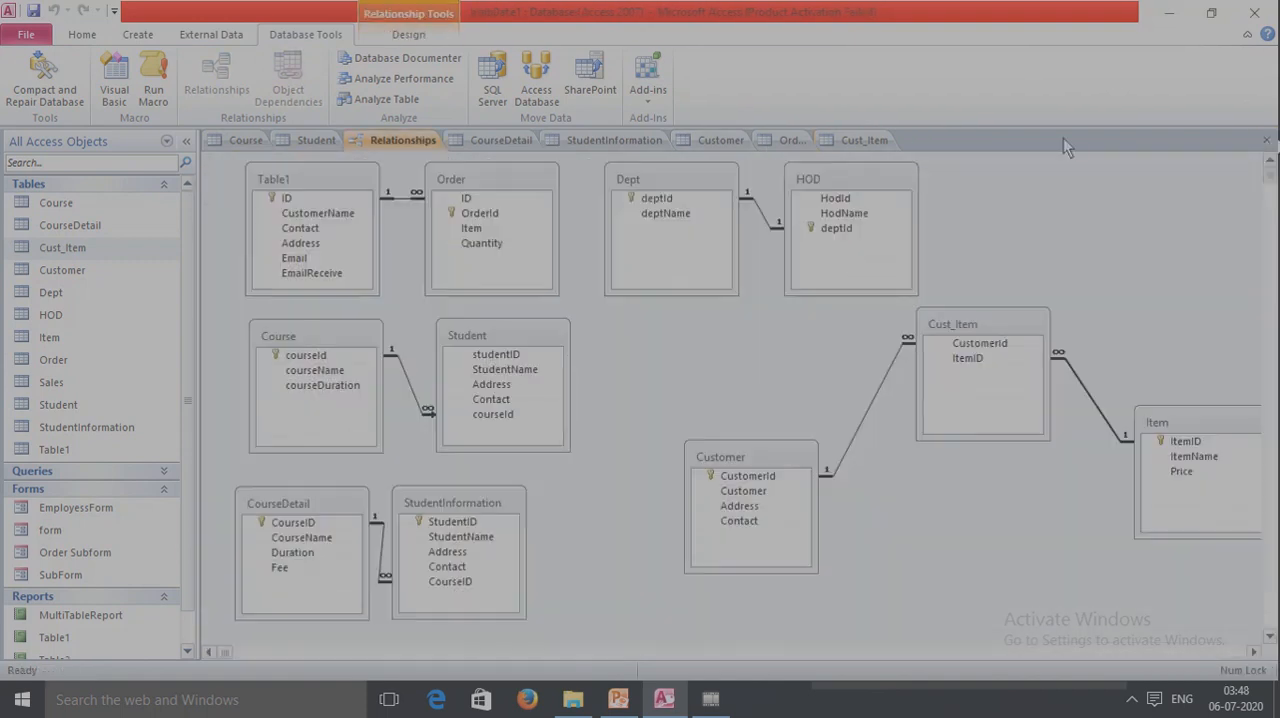
left_click(865, 142)
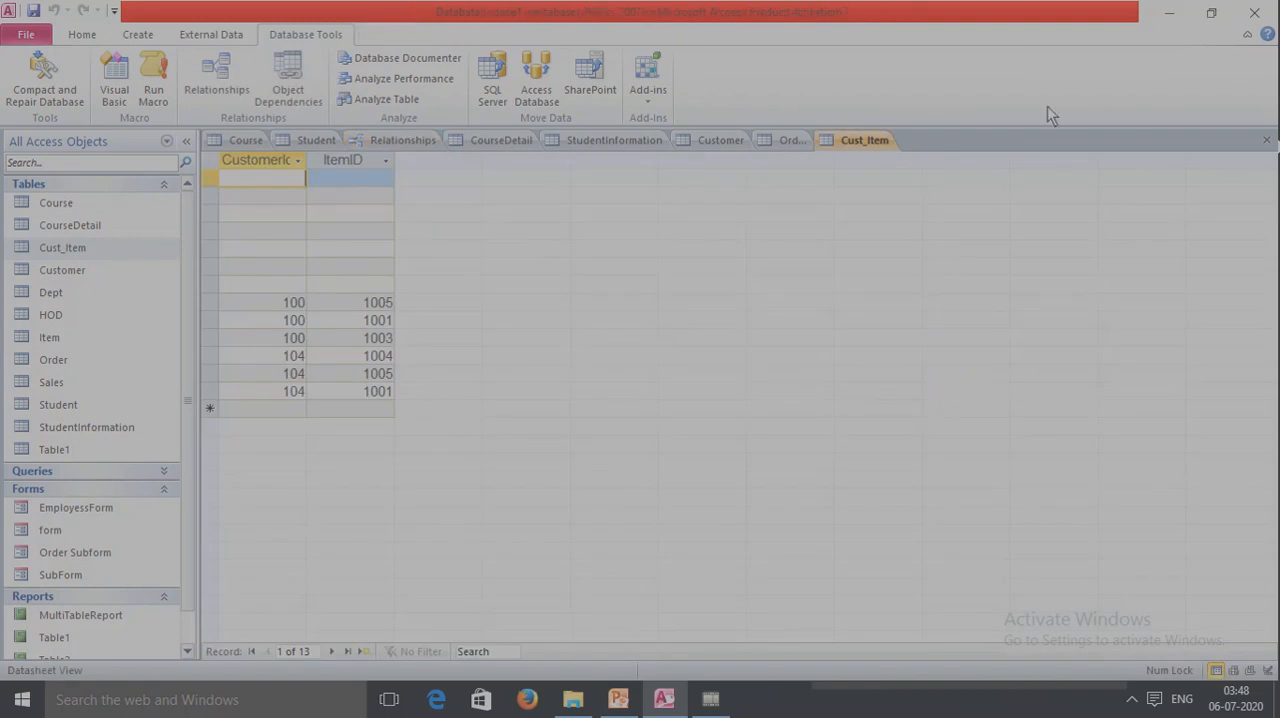
left_click(1266, 140)
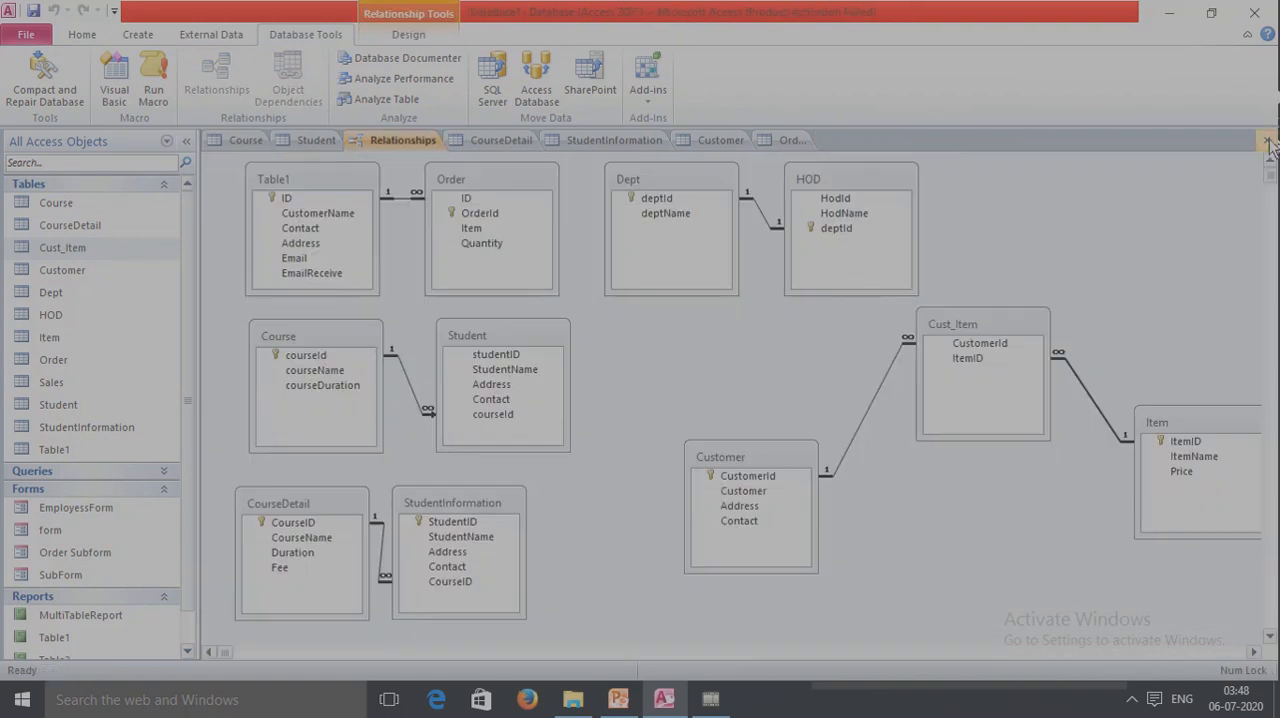
left_click(720, 140)
left_click(1266, 140)
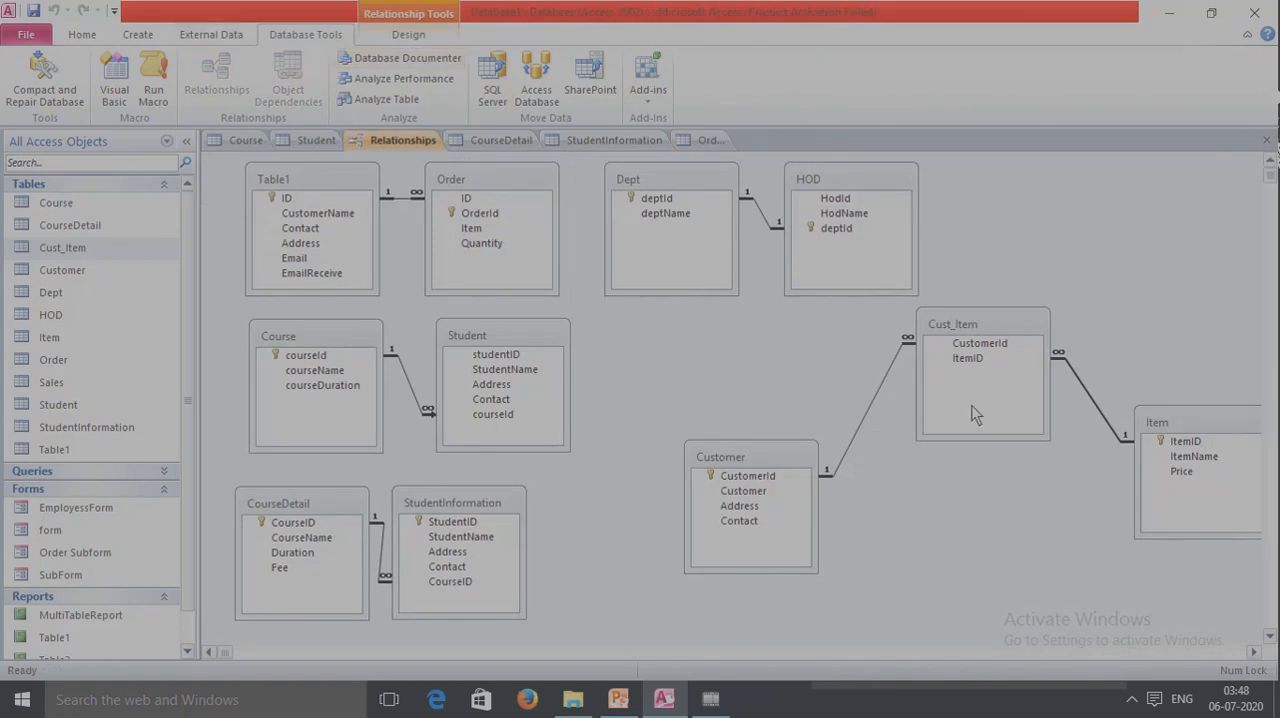
Permanently delete the relationship between the Customer and Cust_Item tables.
left_click(881, 390)
right_click(882, 388)
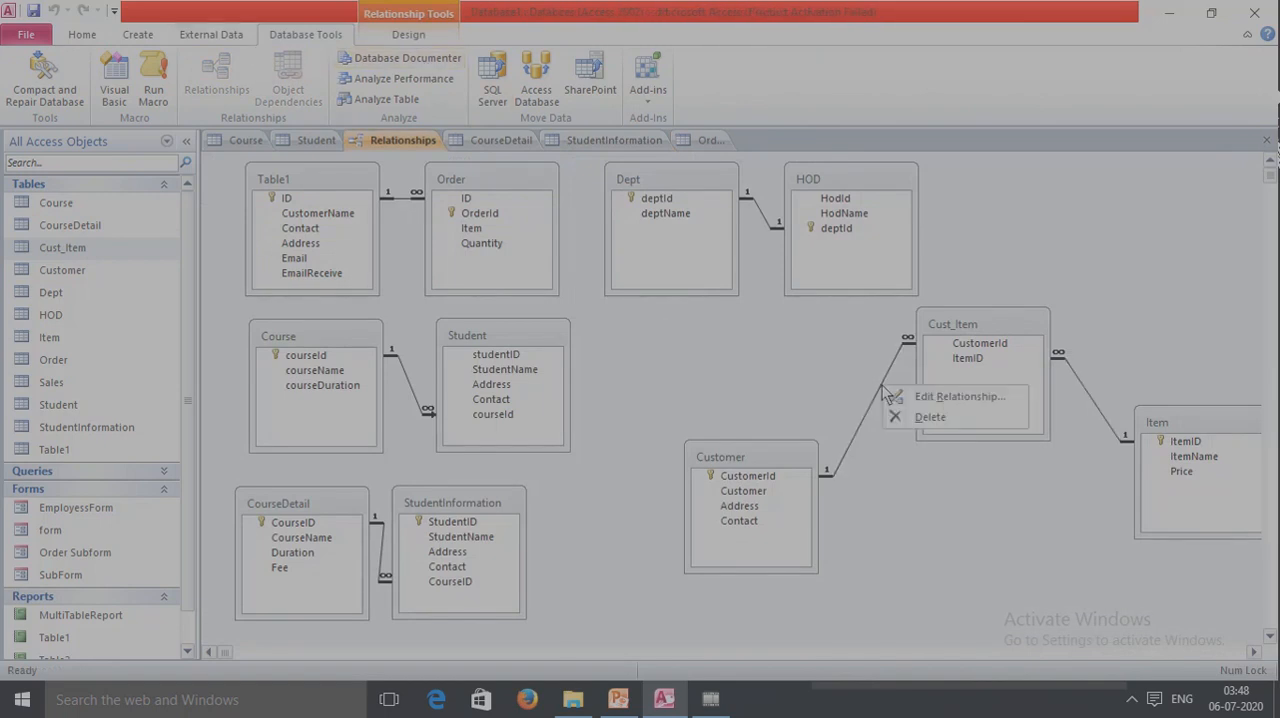
left_click(928, 416)
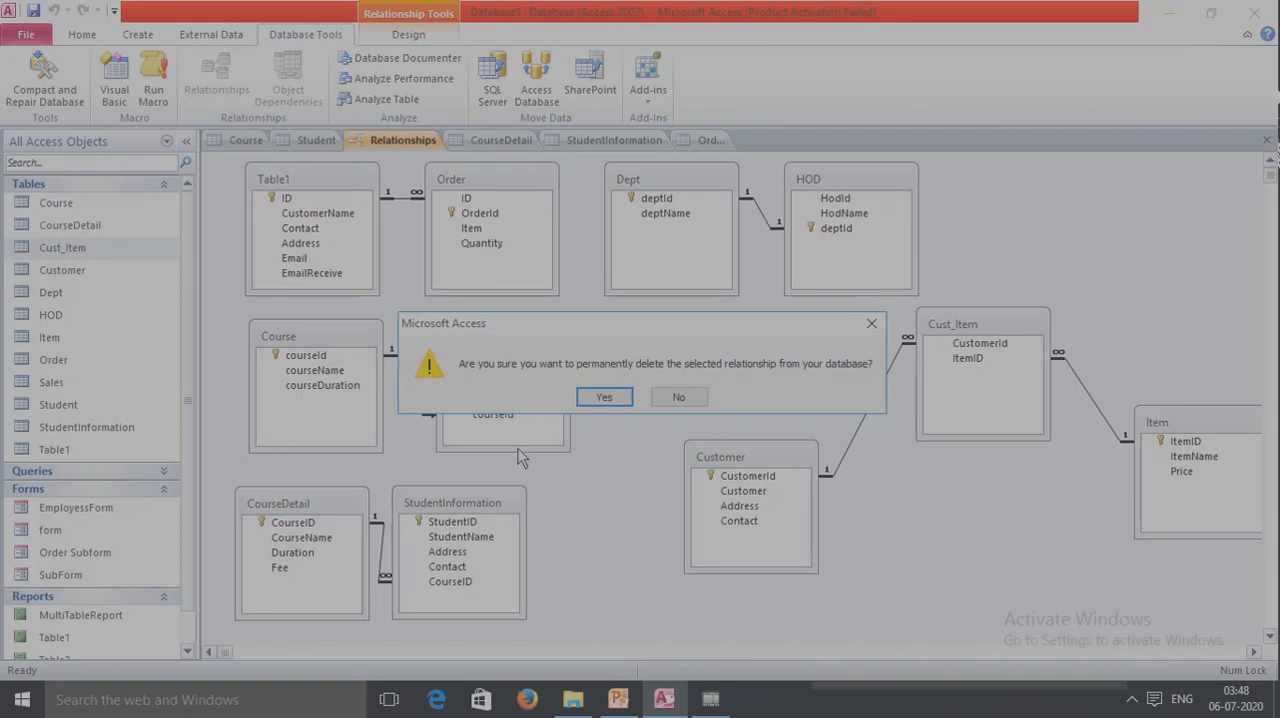
left_click(605, 398)
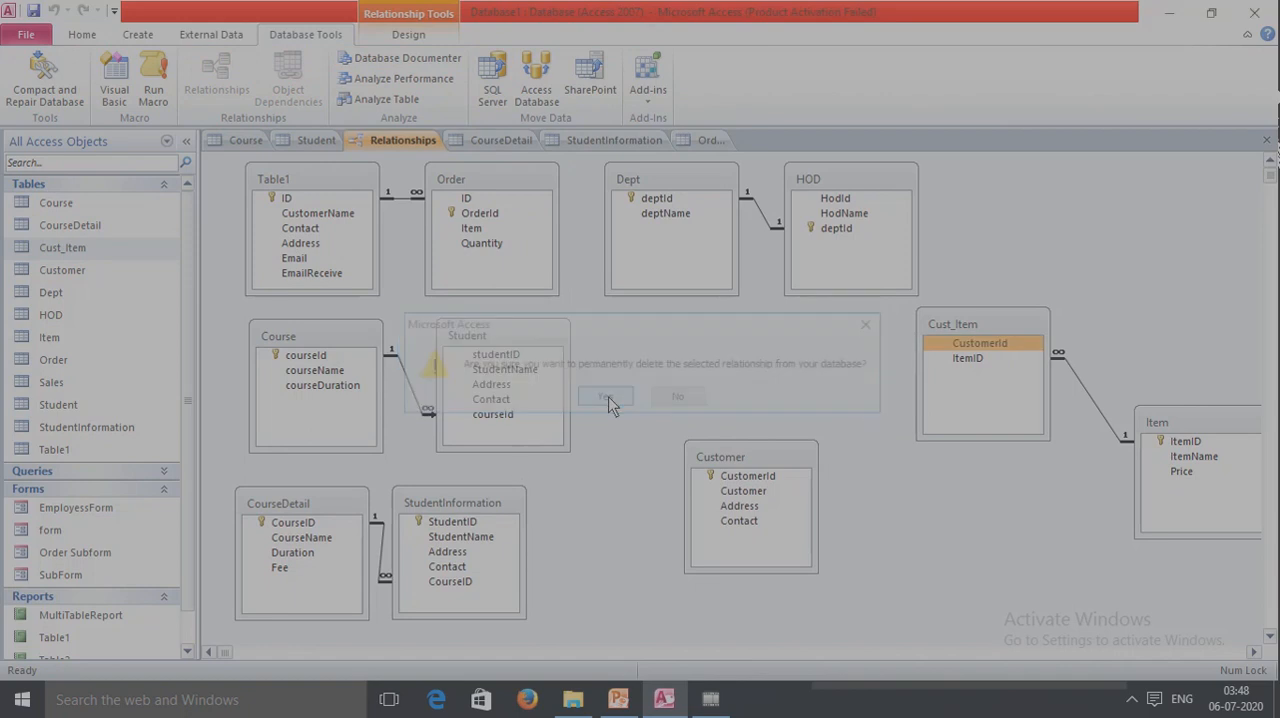
Permanently delete the relationship between the Cust_Item and Item tables.
right_click(1089, 394)
left_click(1145, 420)
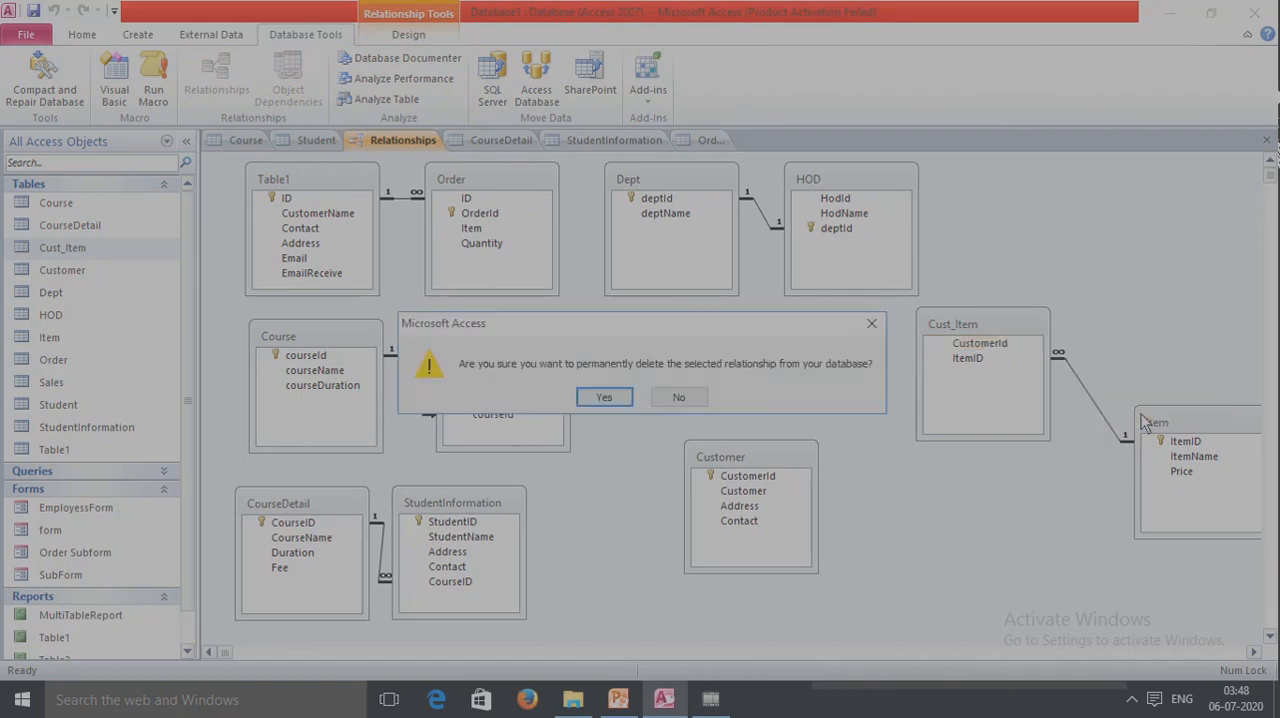
left_click(585, 398)
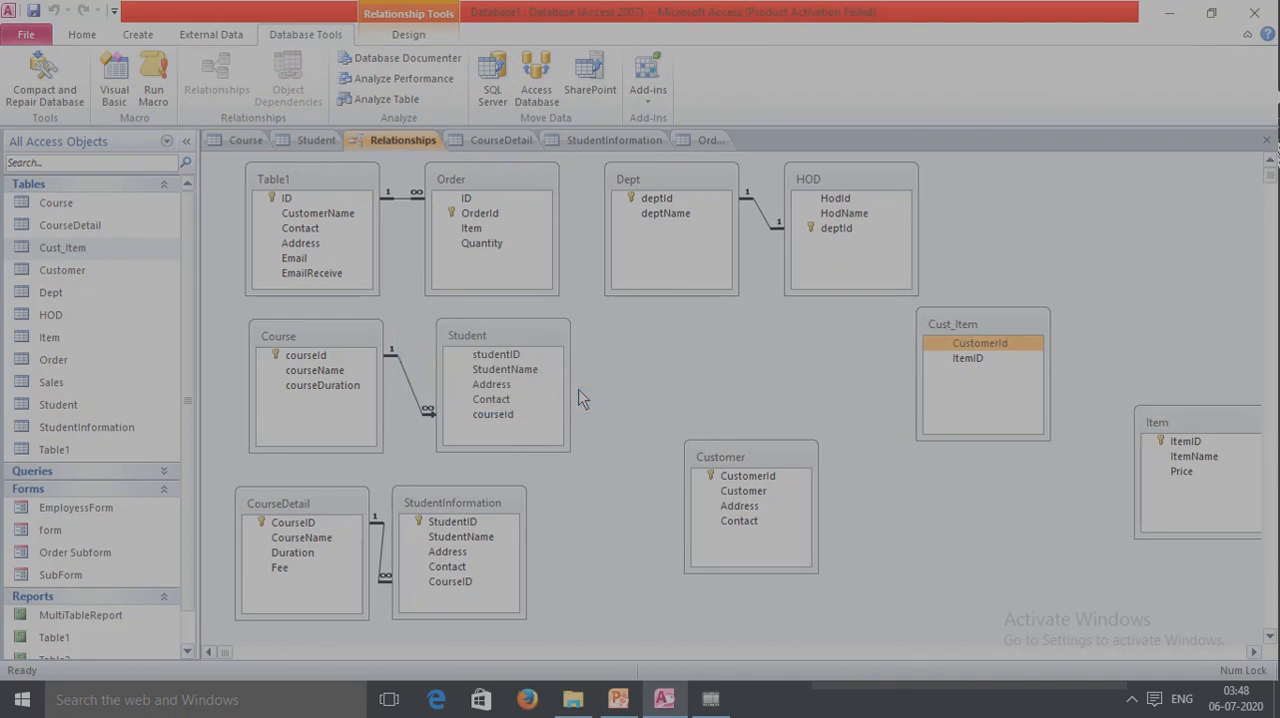
Open the Customer, Item and Cust_Item tables in turn to review their fields and records.
left_click(66, 272)
double_click(66, 270)
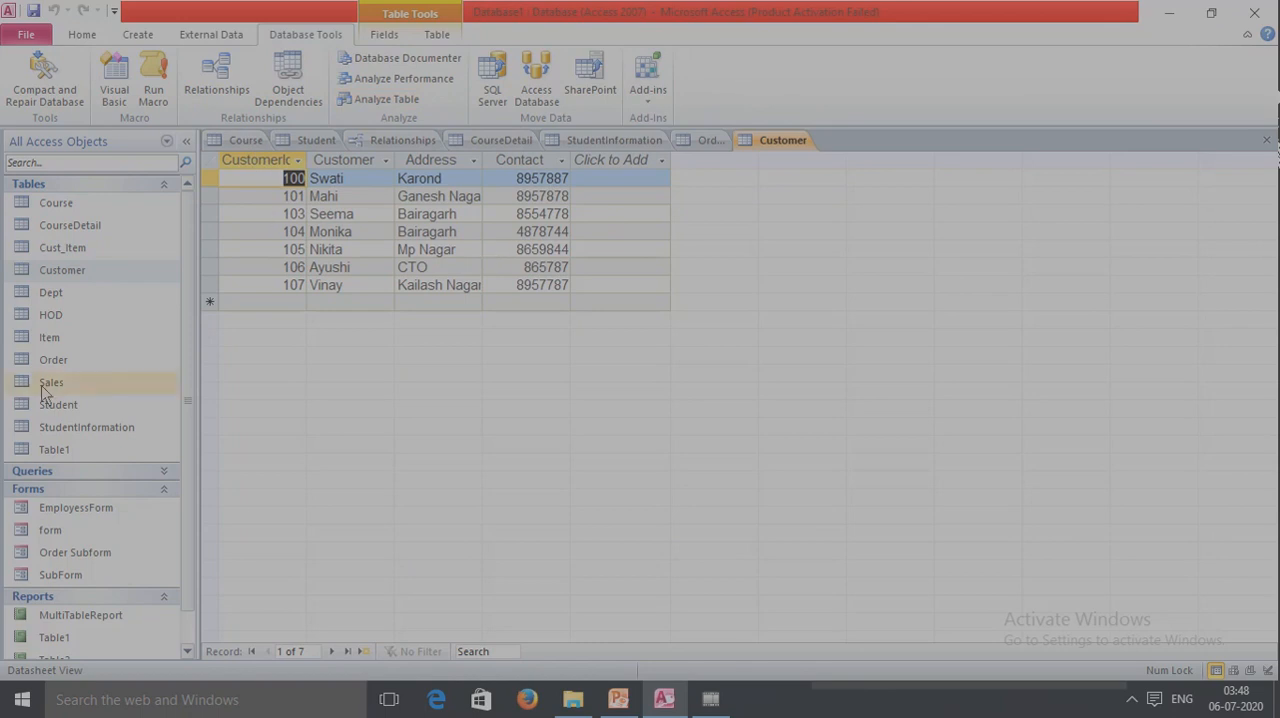
double_click(57, 340)
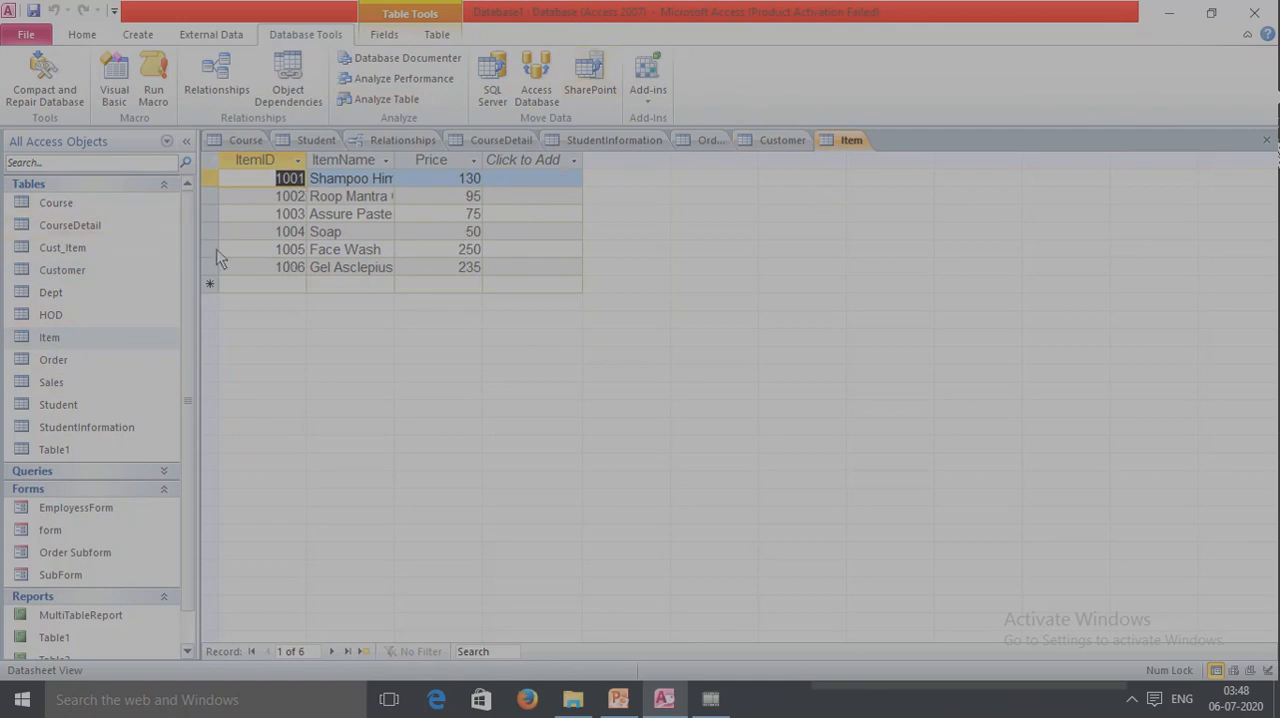
double_click(80, 249)
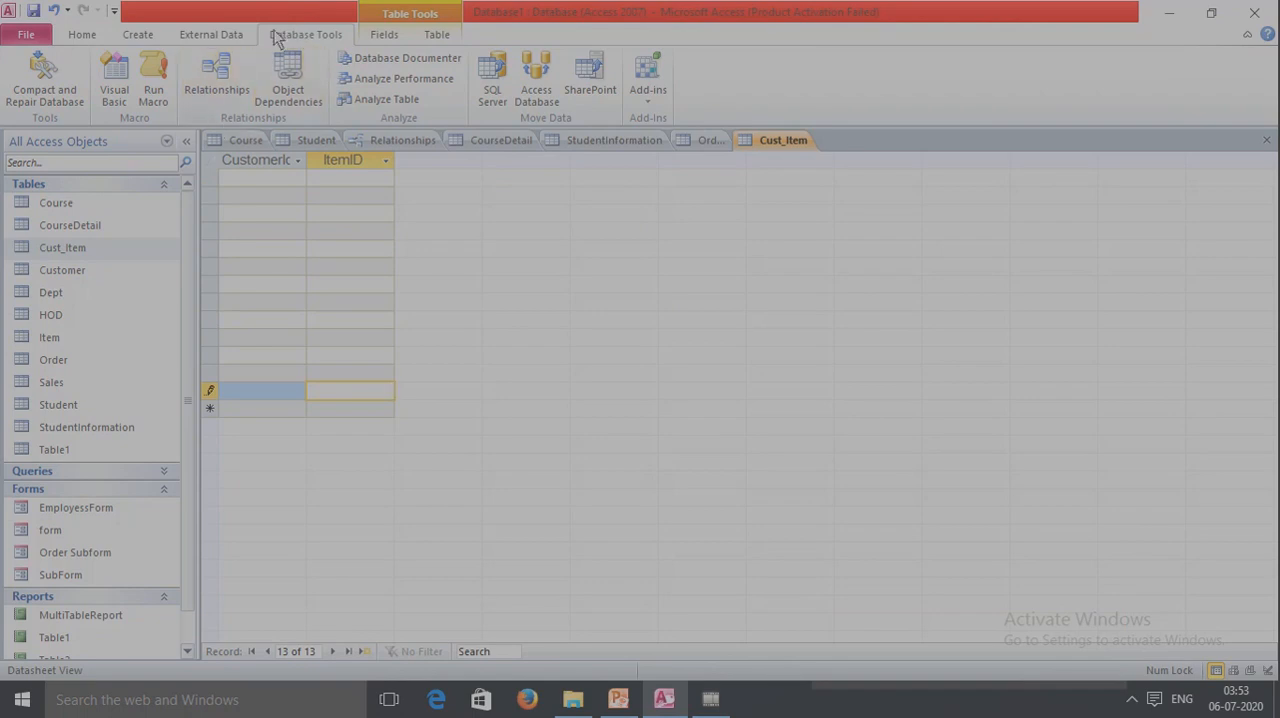
Return to the Relationships layout and view the list of tables that can be added, without adding any.
left_click(226, 84)
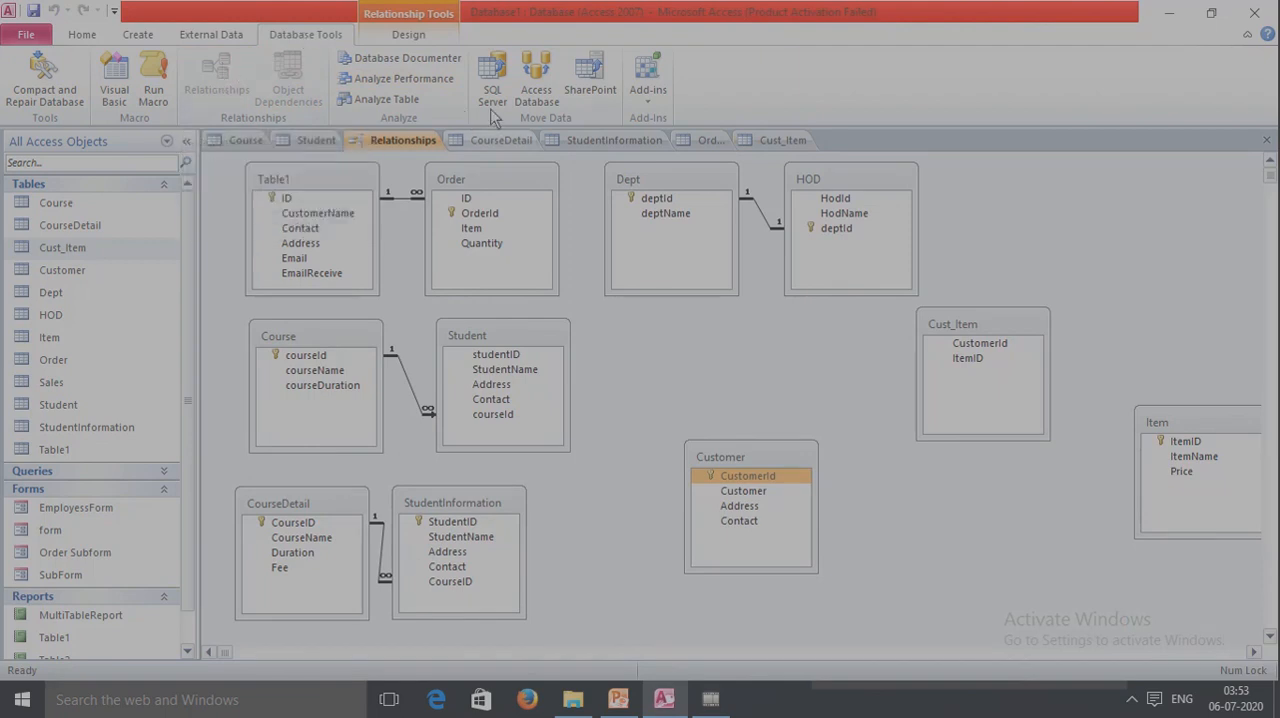
left_click(421, 40)
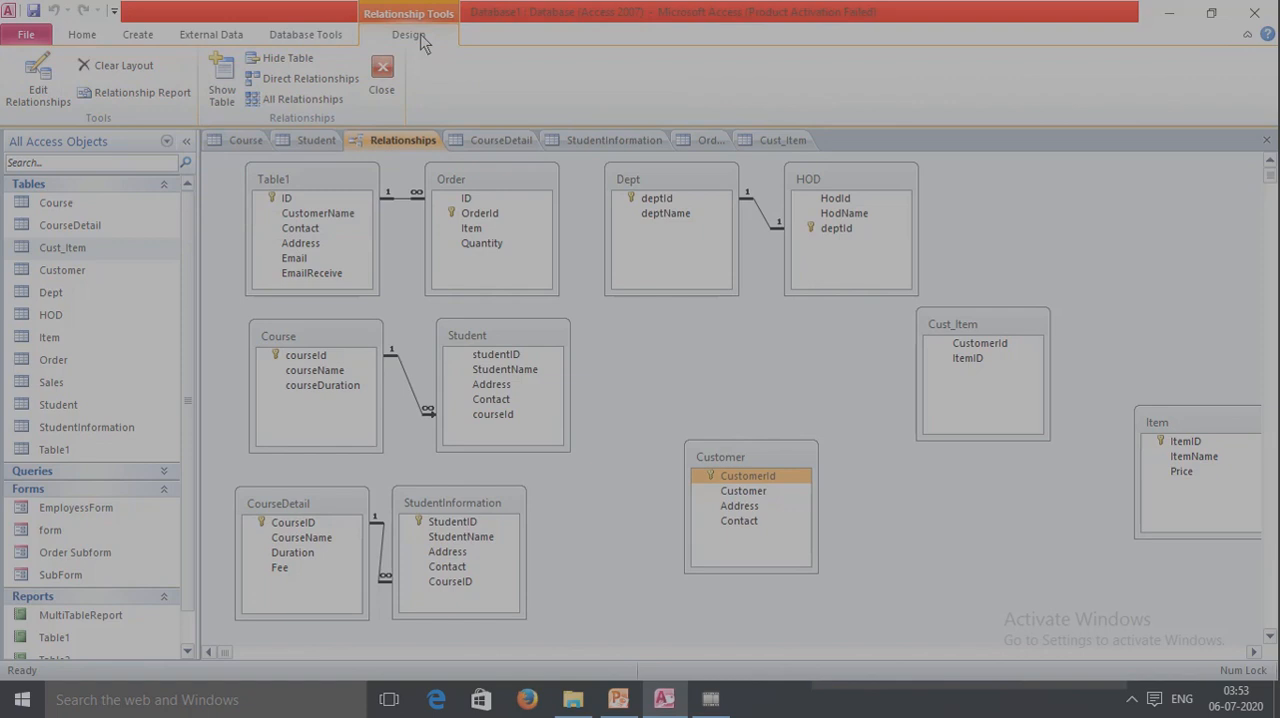
left_click(224, 96)
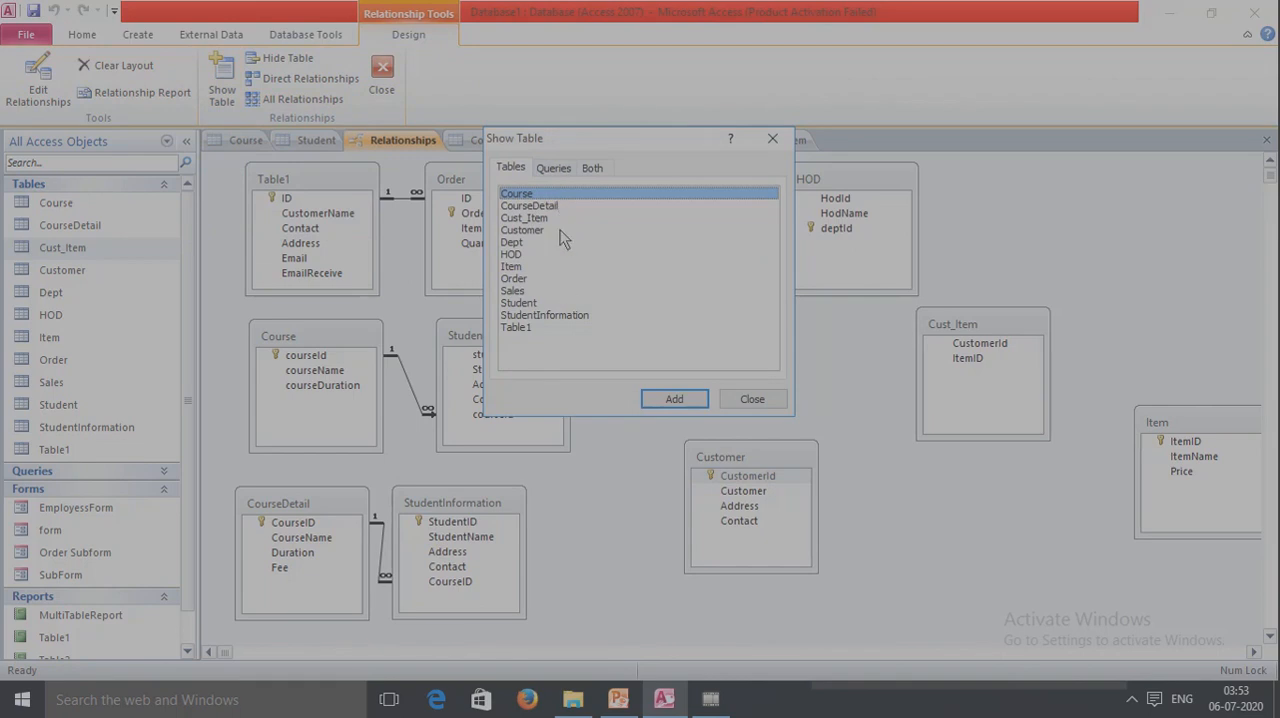
left_click(751, 399)
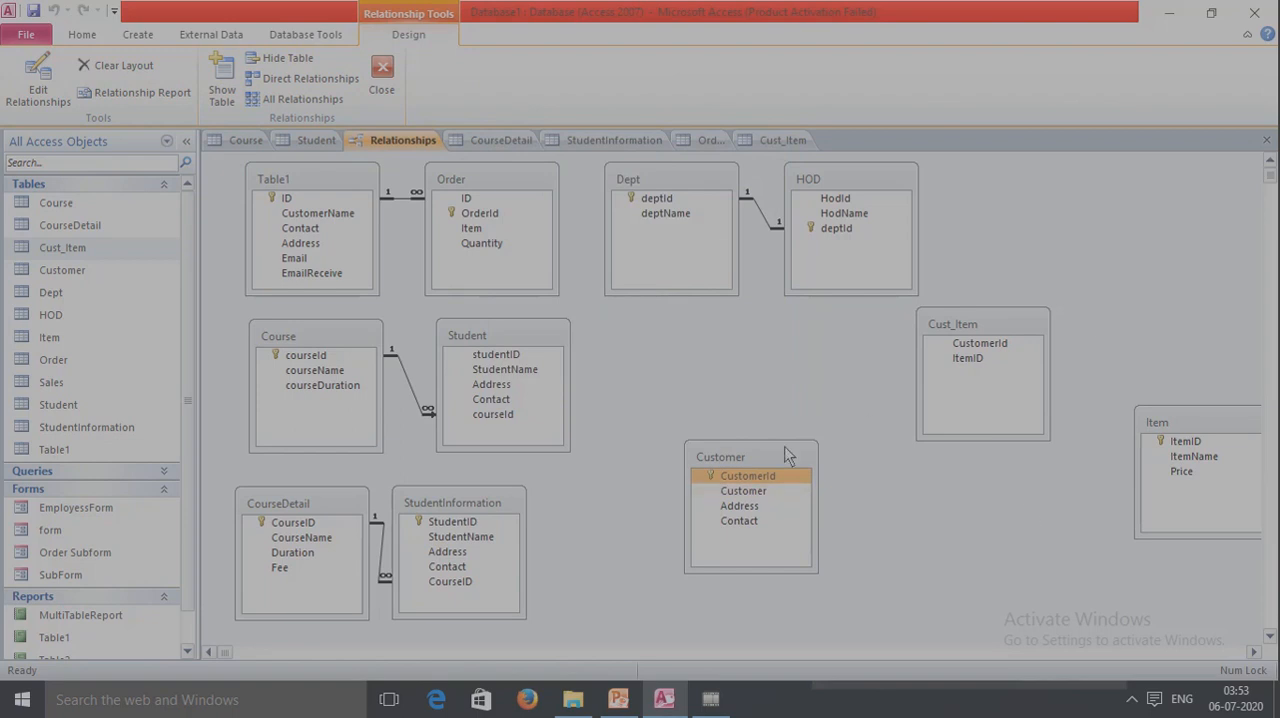
Try to relate Customer's CustomerId to Cust_Item's CustomerId, enforcing referential integrity with cascade update and cascade delete.
left_click(760, 481)
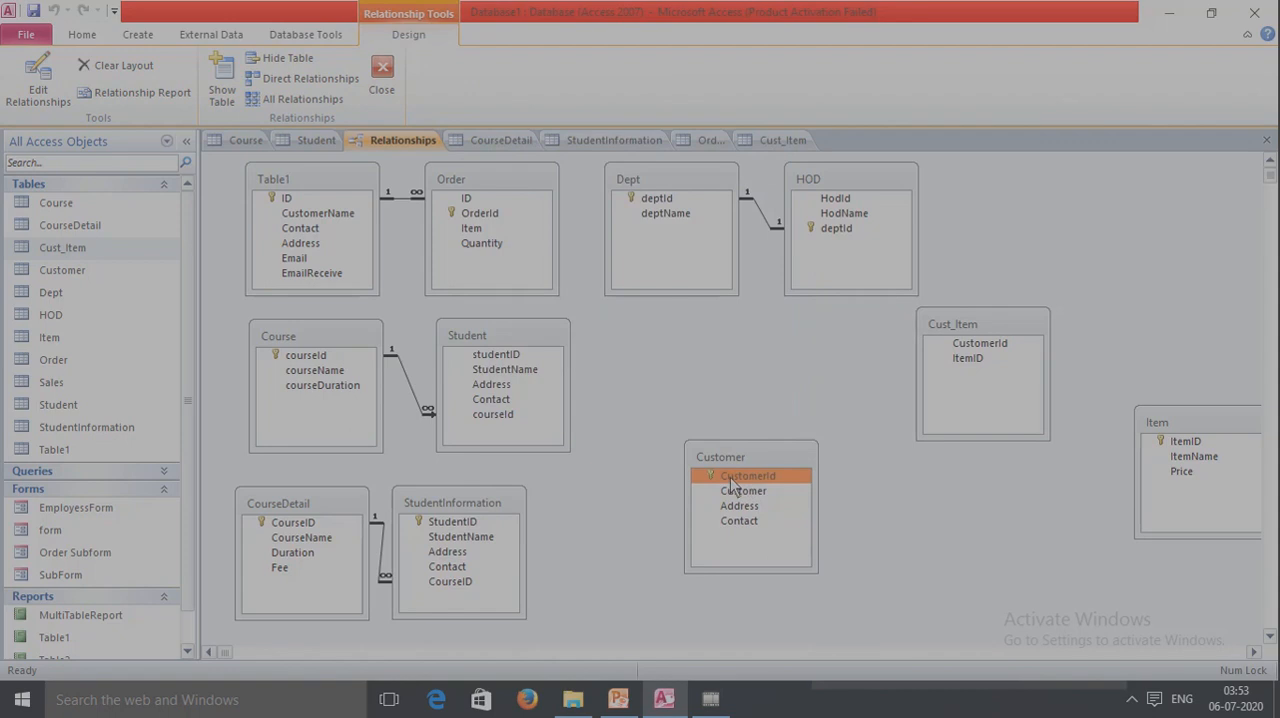
left_click_drag(735, 485, 973, 350)
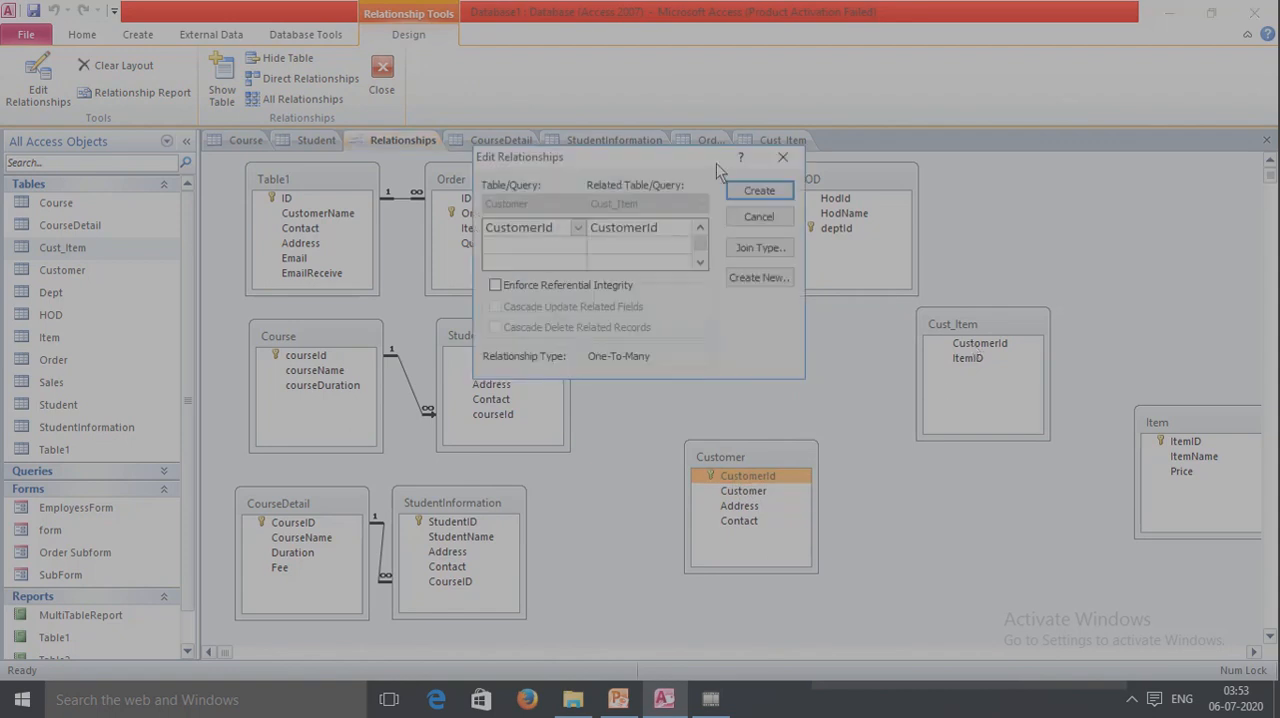
left_click(495, 286)
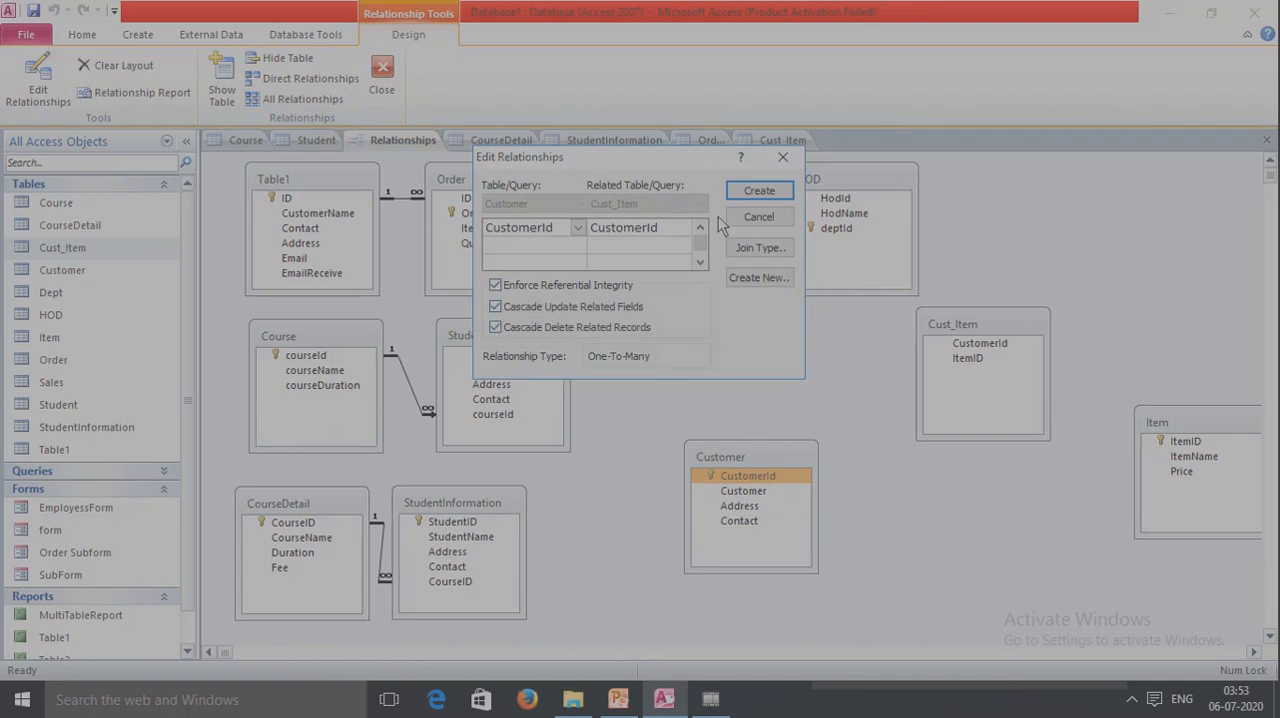
left_click(757, 192)
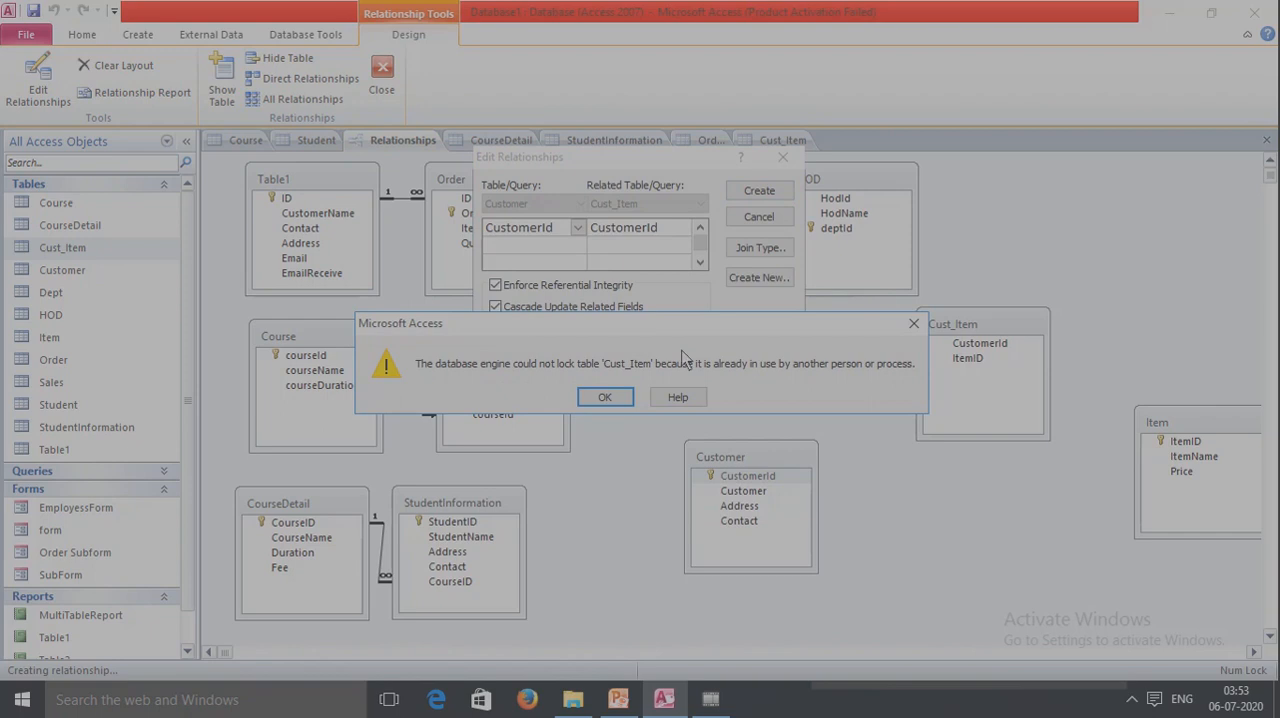
left_click(605, 397)
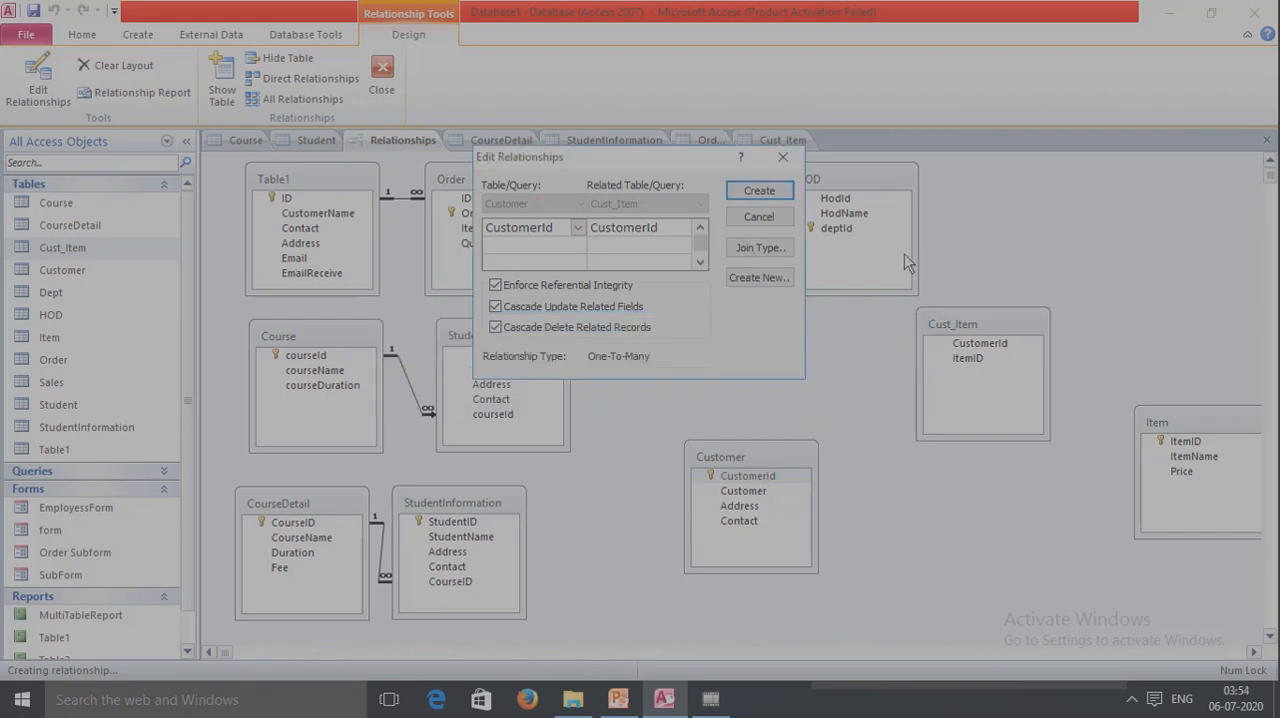
left_click(783, 157)
Close the open Cust_Item table.
left_click(788, 140)
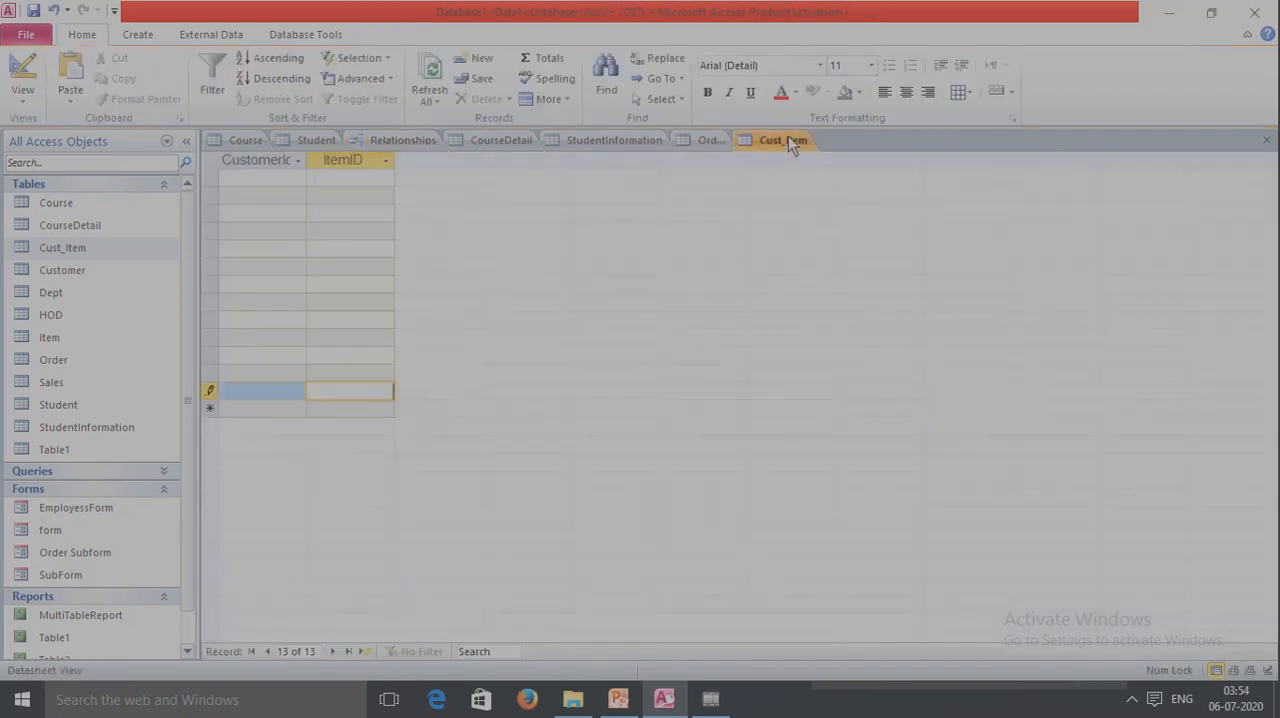
left_click(1265, 141)
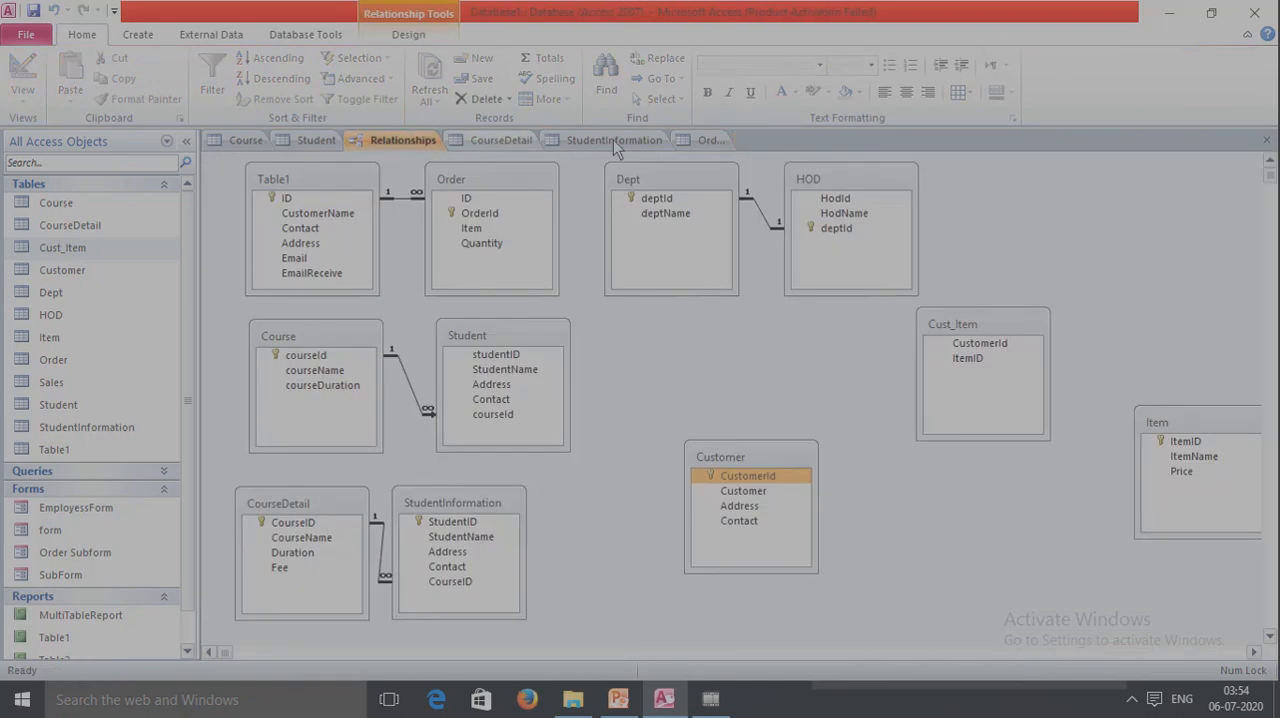
Close the Relationships layout without saving its changes, and reopen it.
left_click(709, 142)
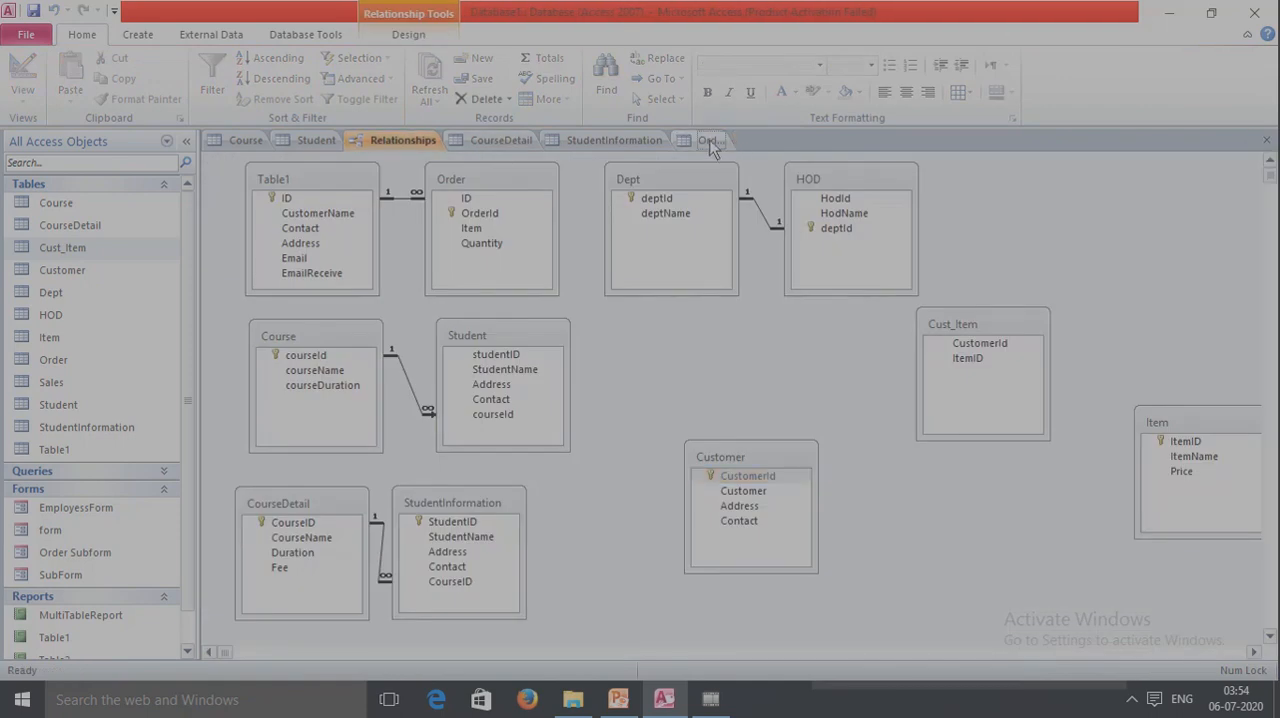
left_click(1266, 140)
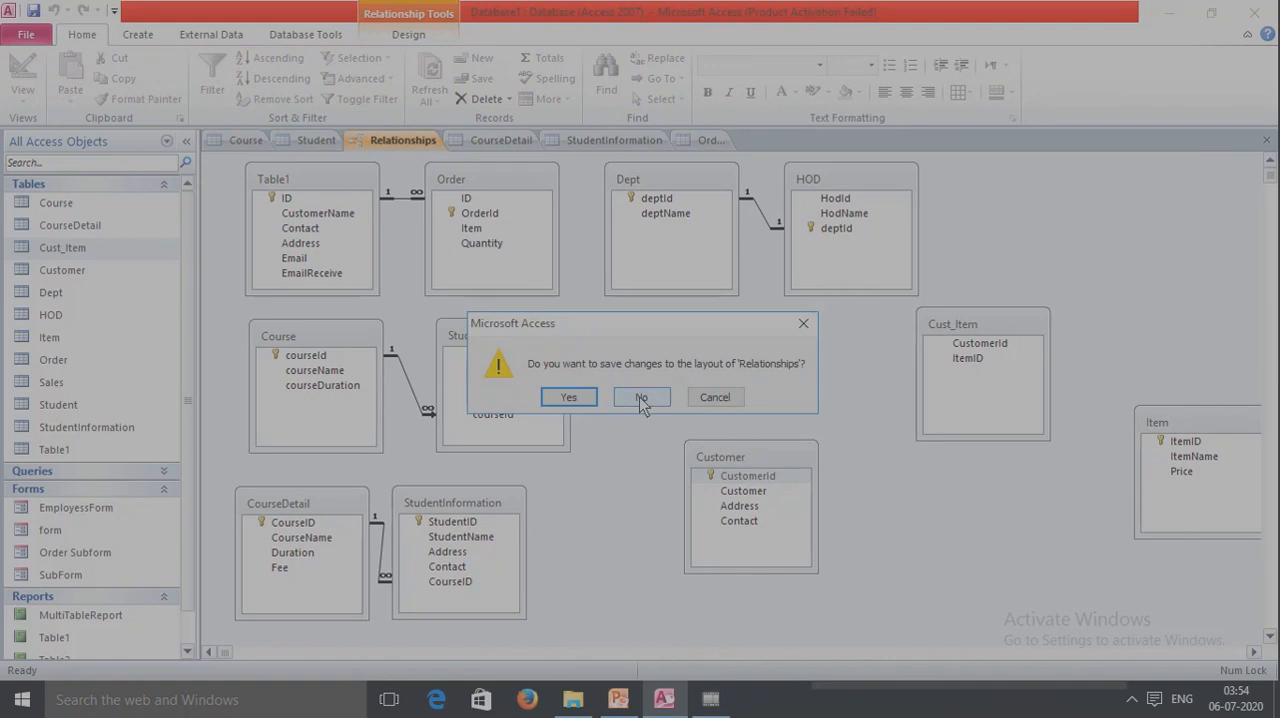
left_click(641, 398)
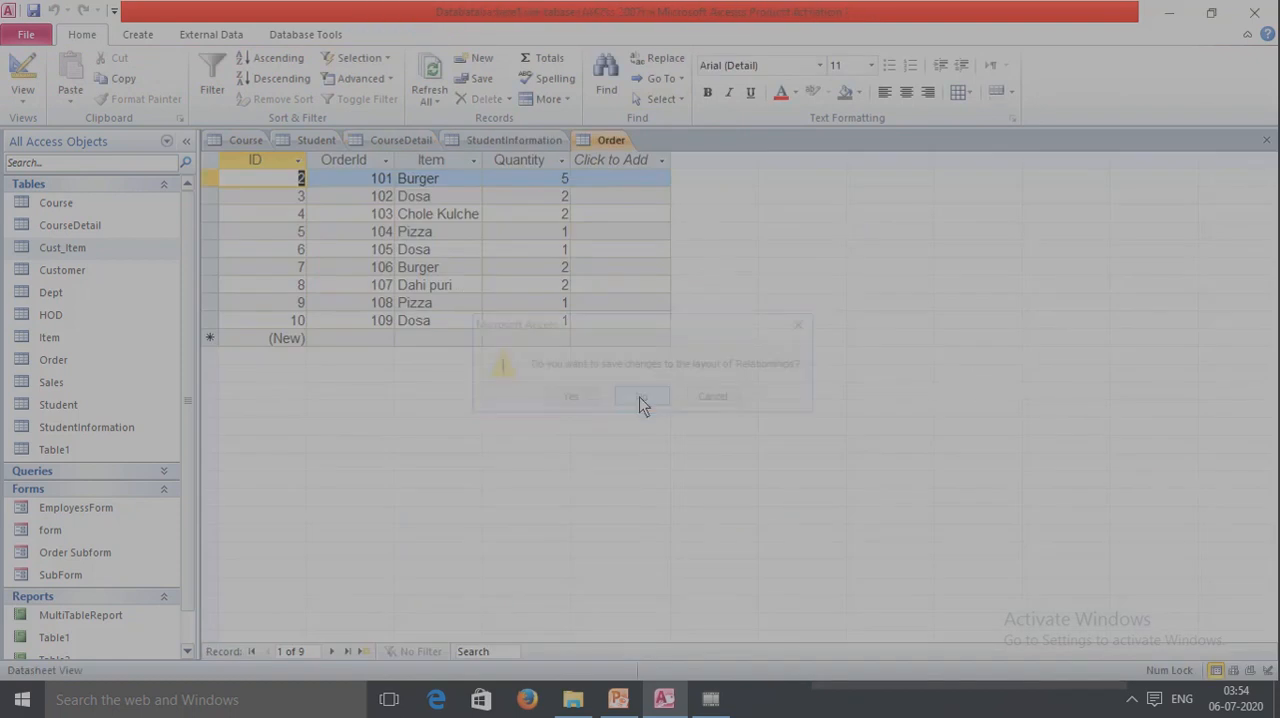
left_click(310, 34)
left_click(222, 80)
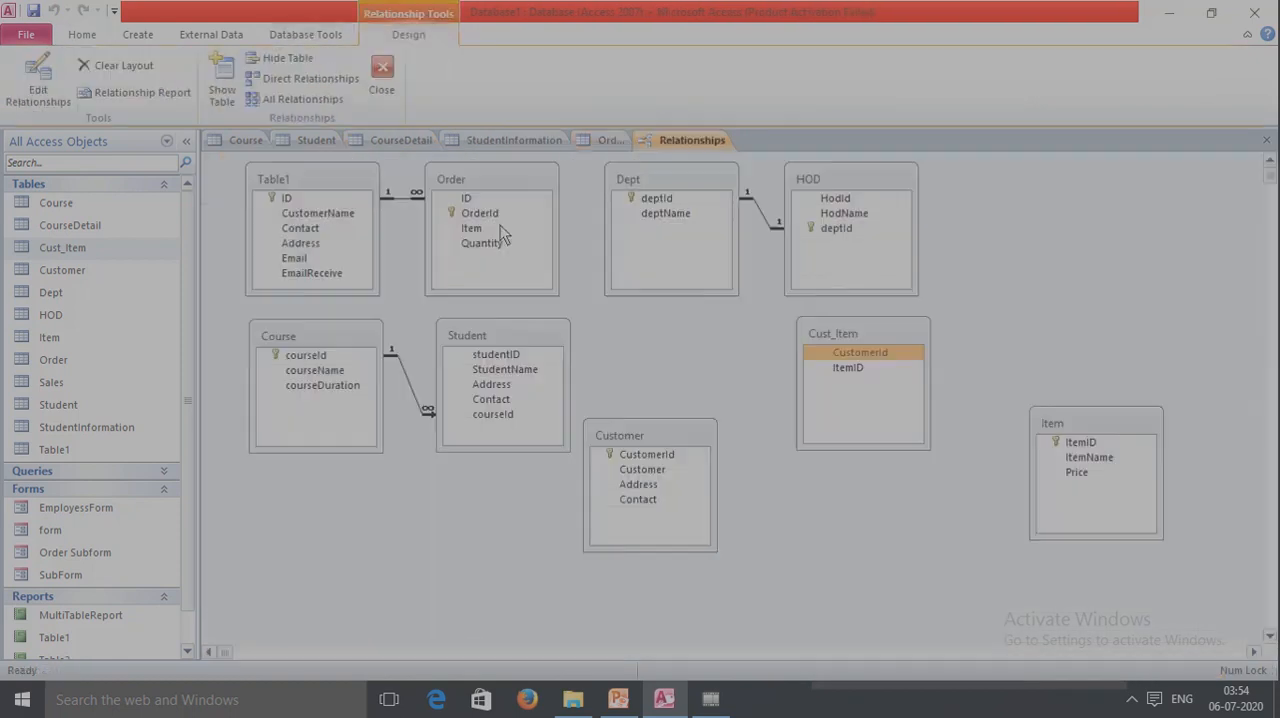
Relate Customer's CustomerId to Cust_Item's CustomerId, enforcing referential integrity with cascade update and cascade delete.
left_click_drag(648, 455, 860, 362)
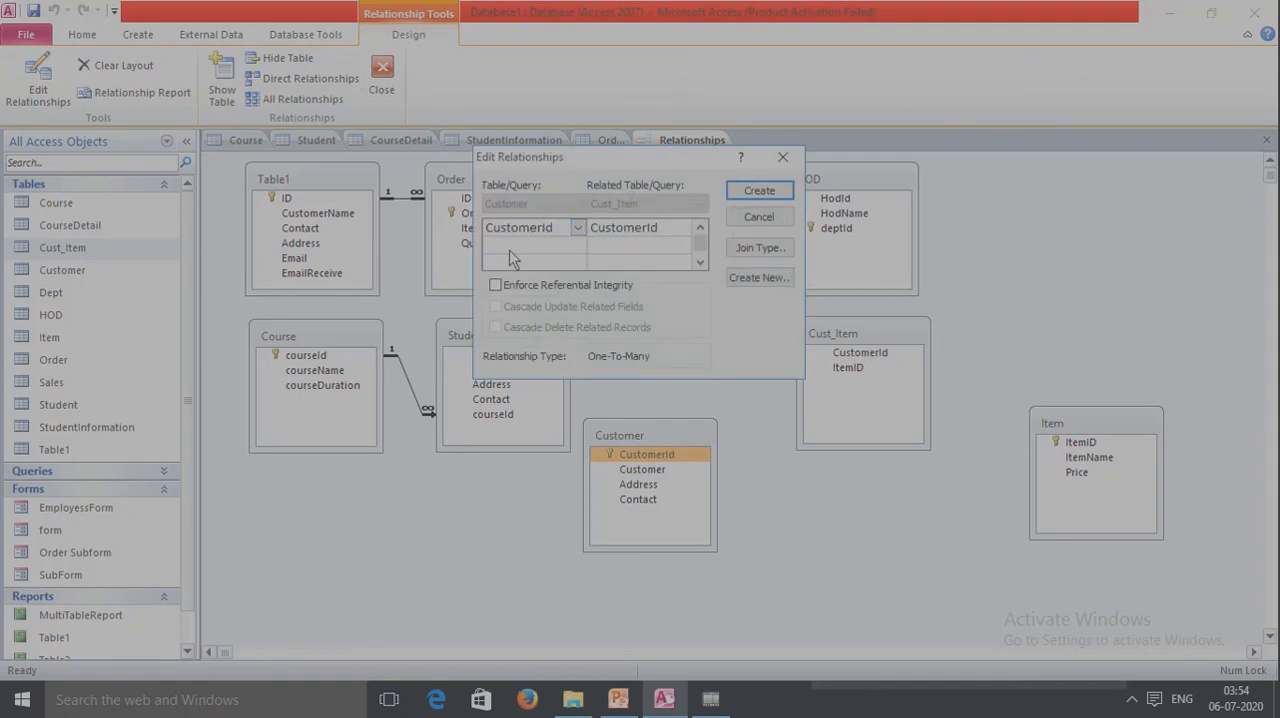
left_click(495, 286)
left_click(495, 308)
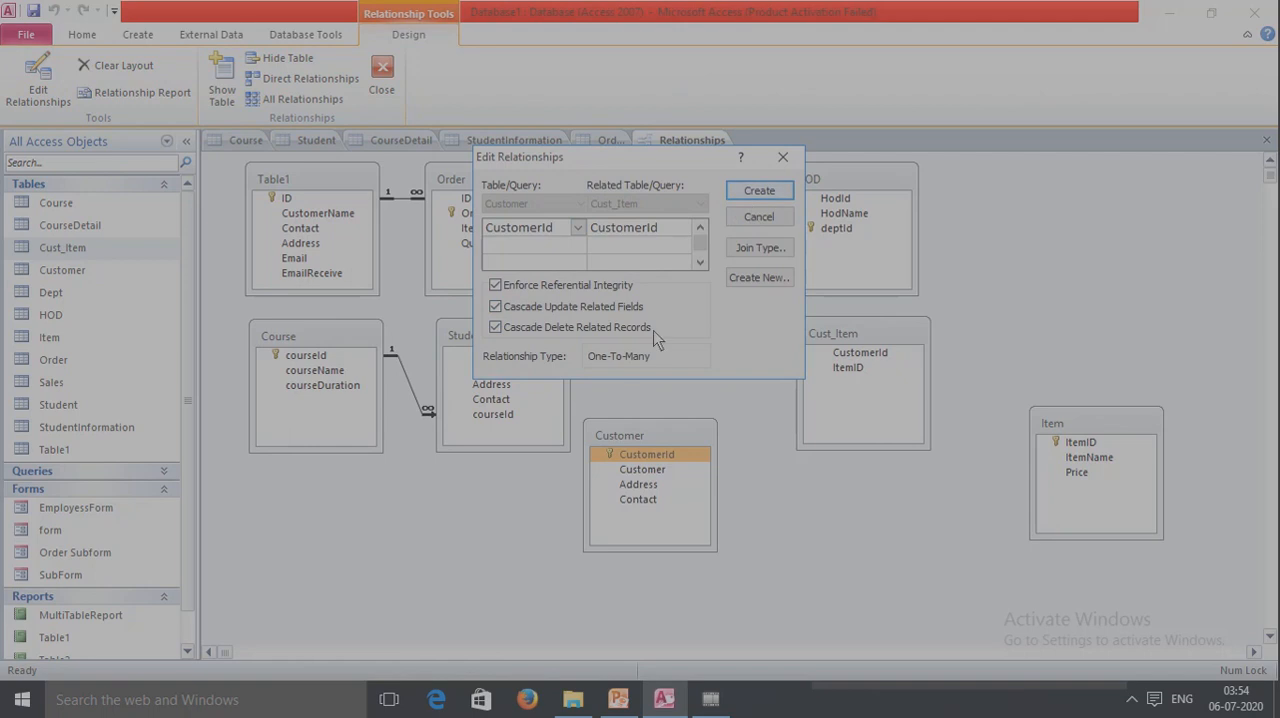
left_click(776, 193)
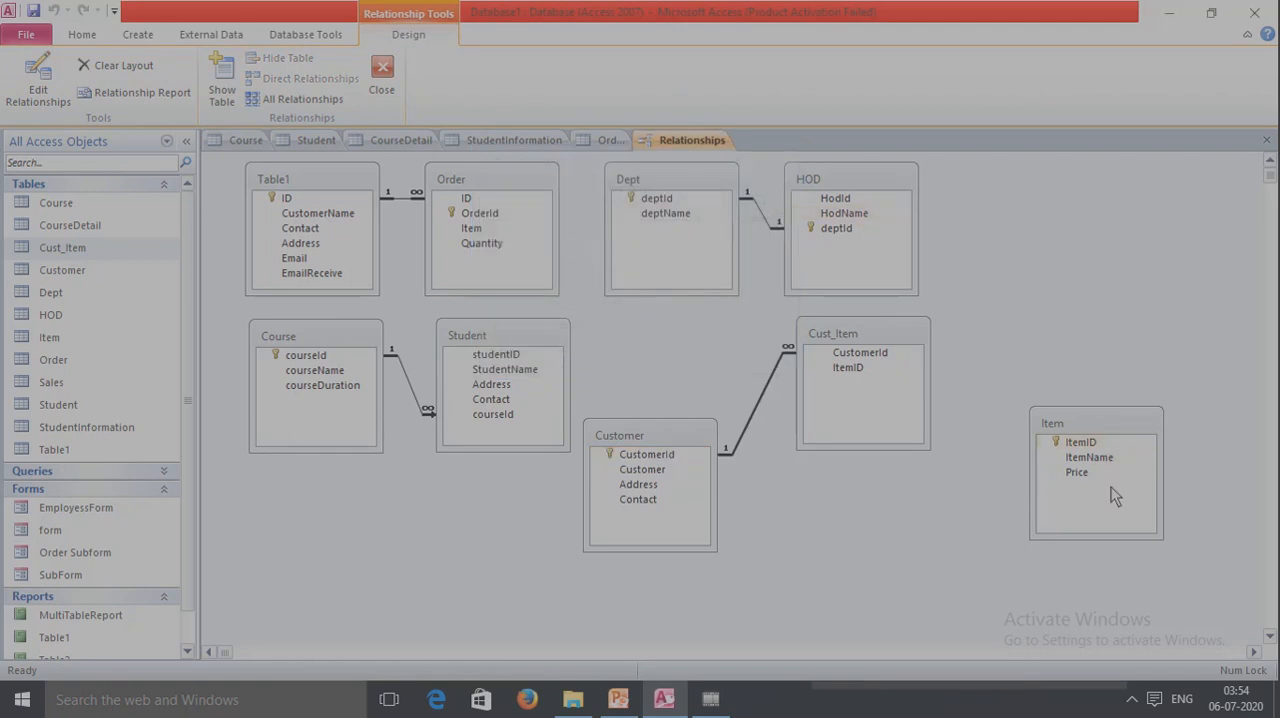
Relate Item's ItemID to Cust_Item's ItemID, enforcing referential integrity with cascade update and cascade delete.
left_click(1104, 443)
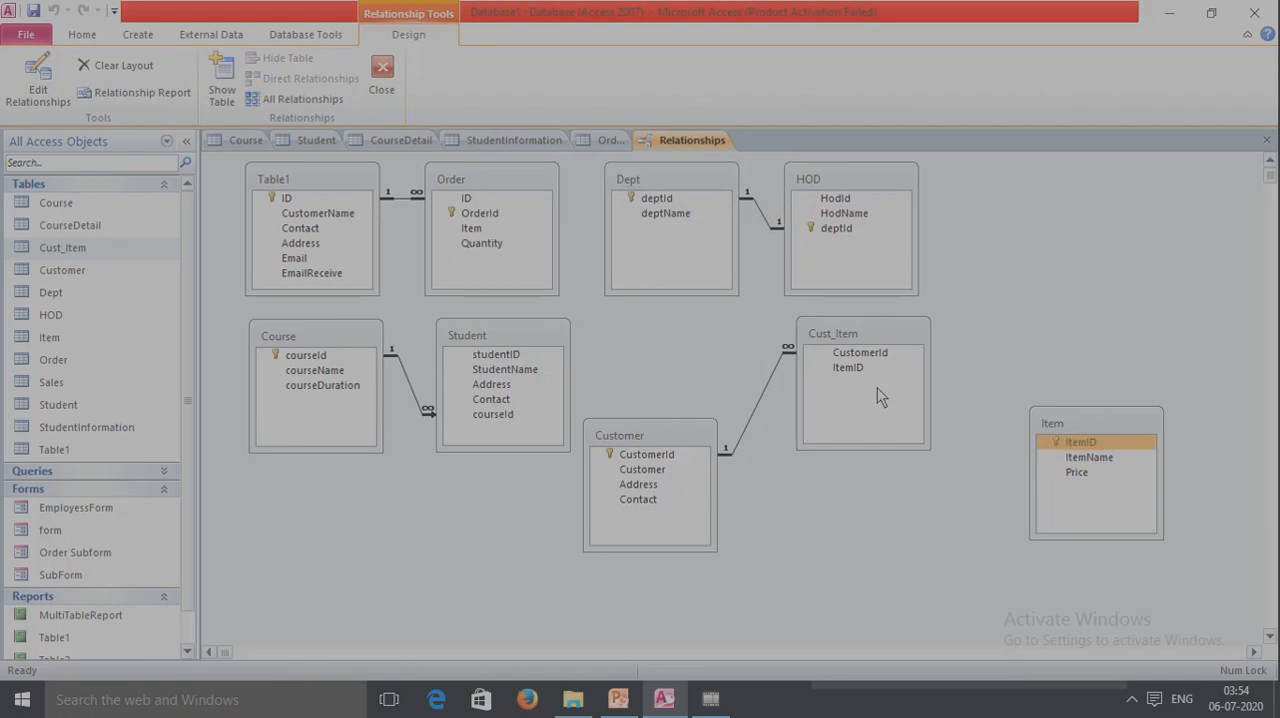
left_click_drag(848, 366, 848, 366)
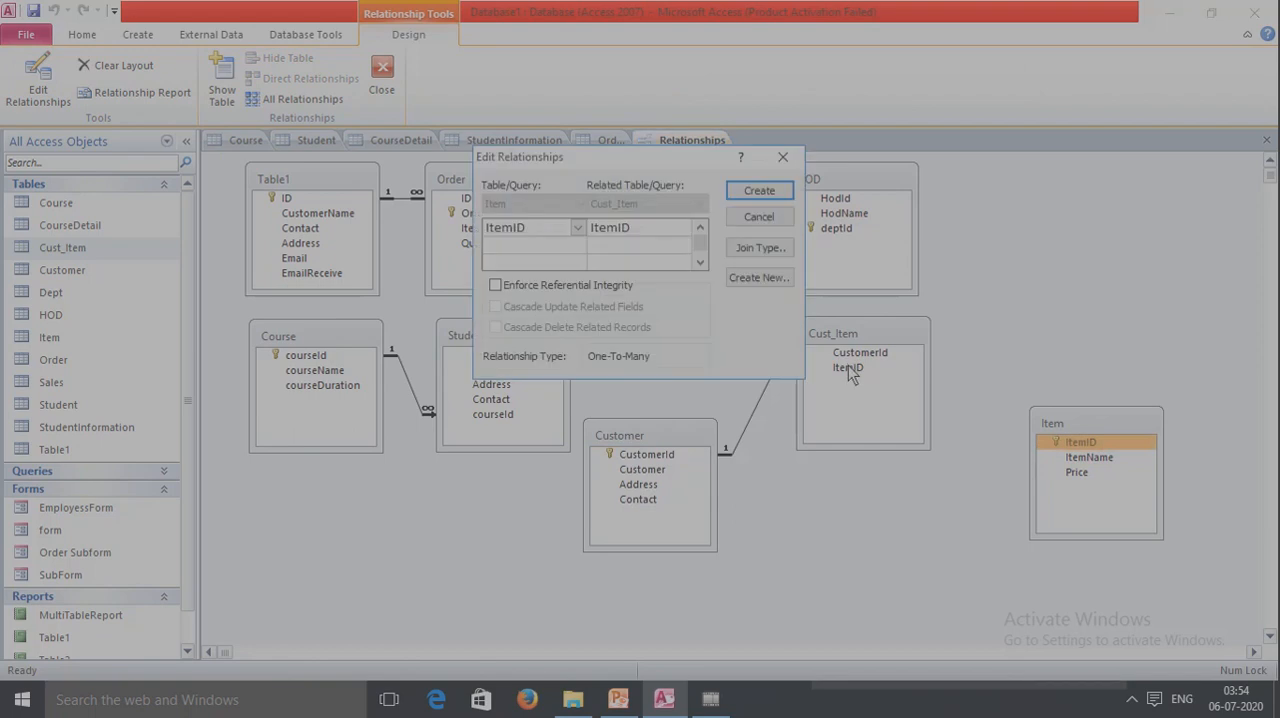
left_click(495, 285)
left_click(496, 307)
left_click(496, 328)
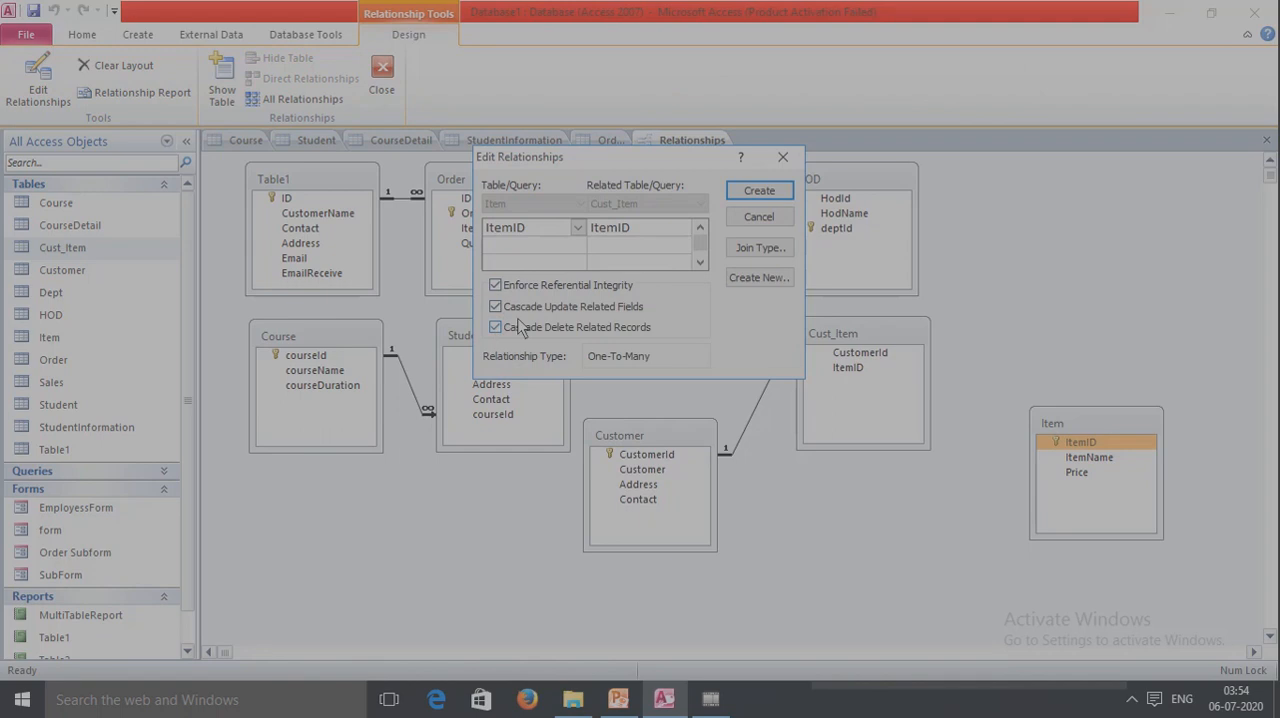
left_click(759, 191)
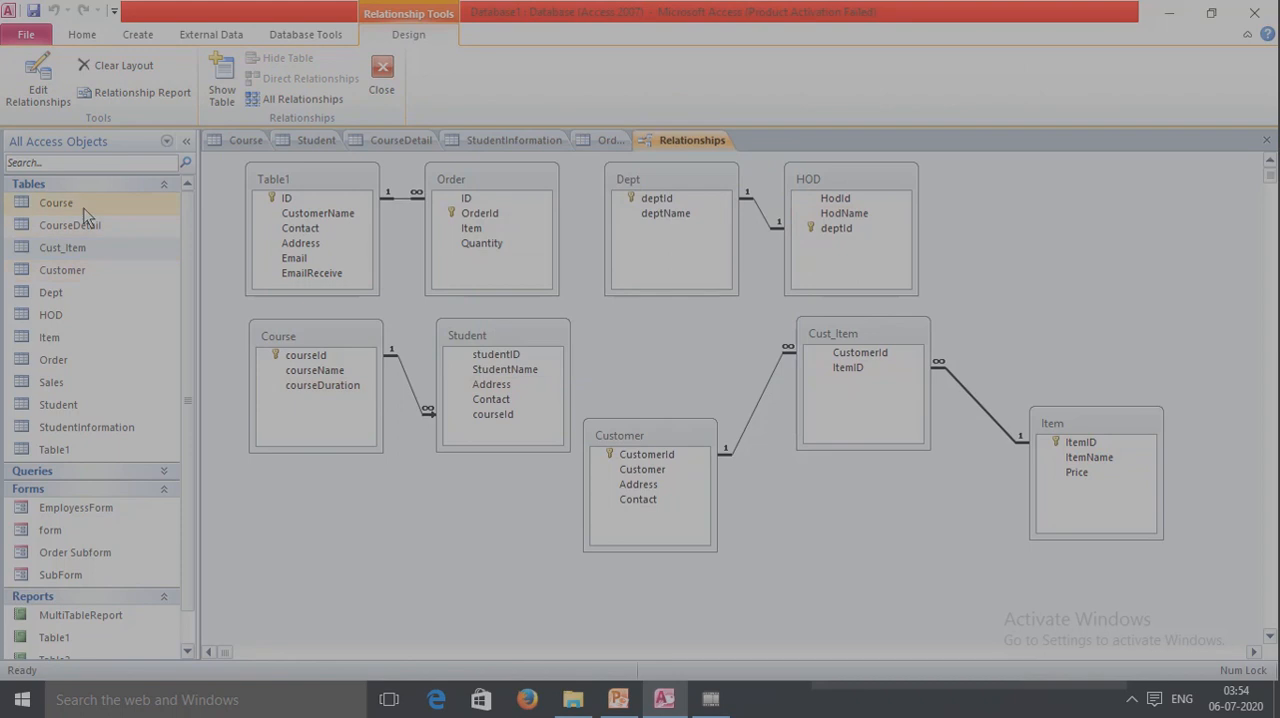
Open the Customer and Item tables and expand the first record in each to examine its related subdatasheet.
double_click(82, 268)
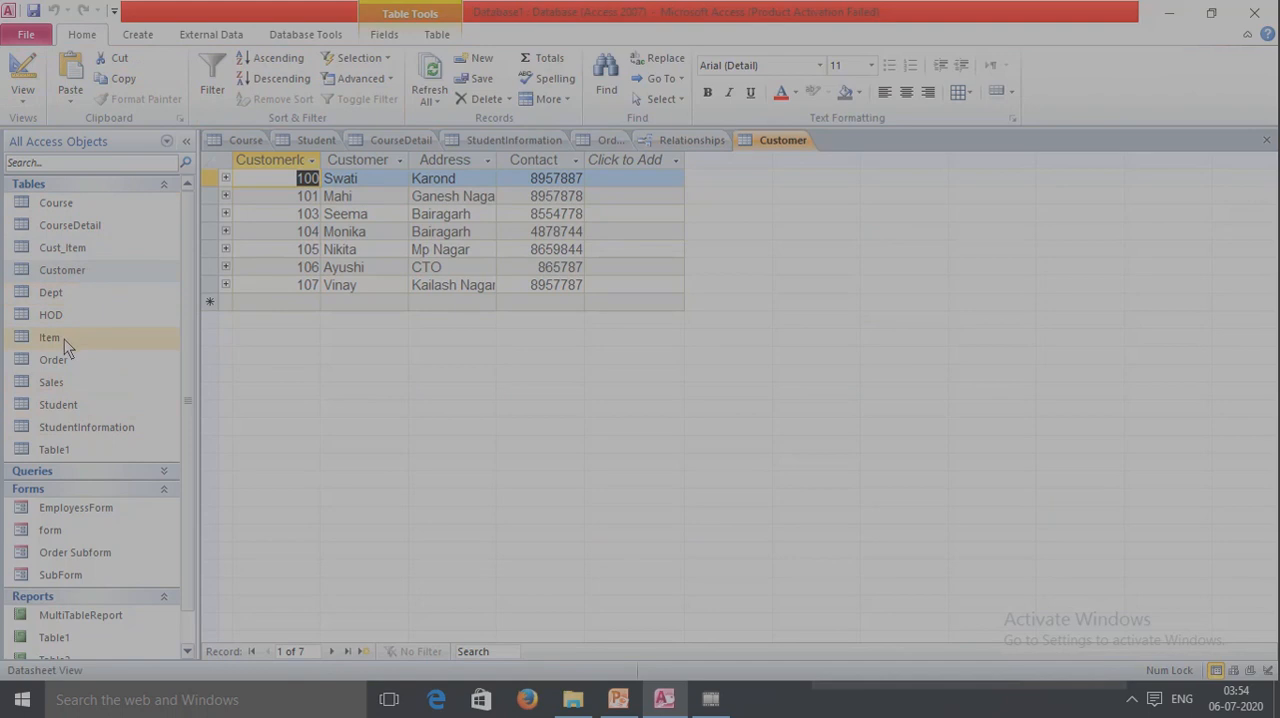
double_click(64, 339)
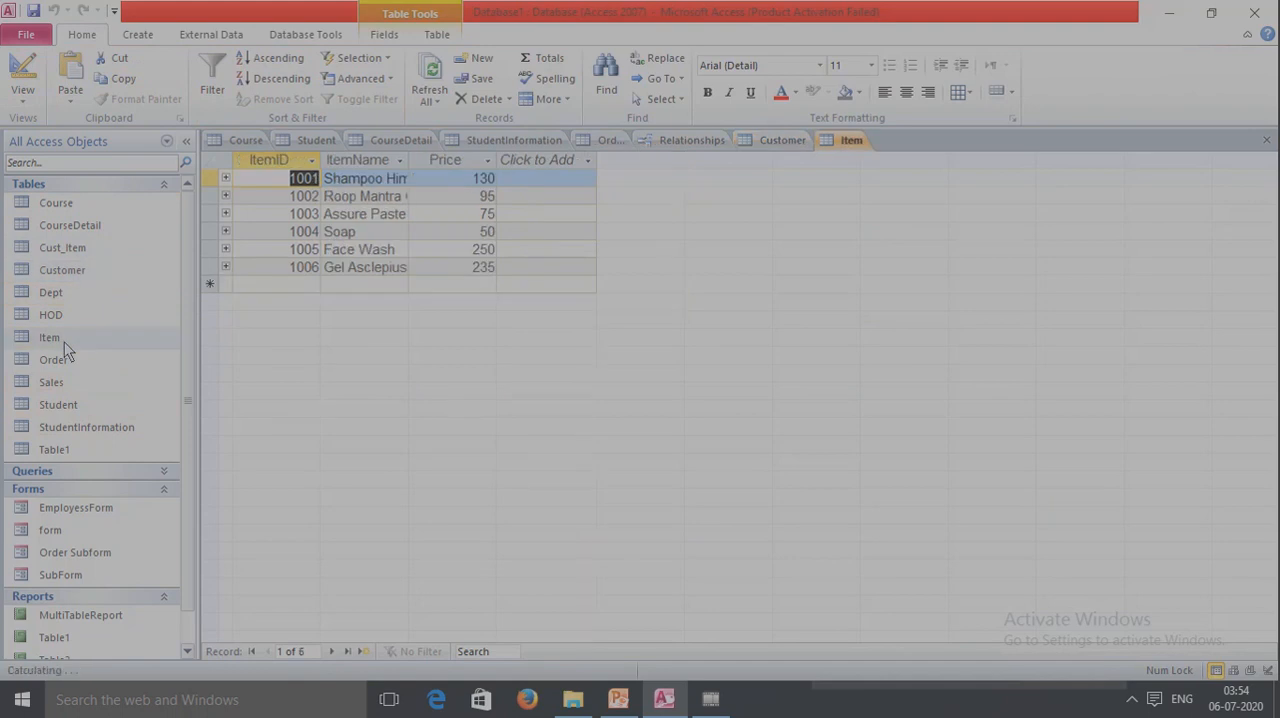
left_click(225, 178)
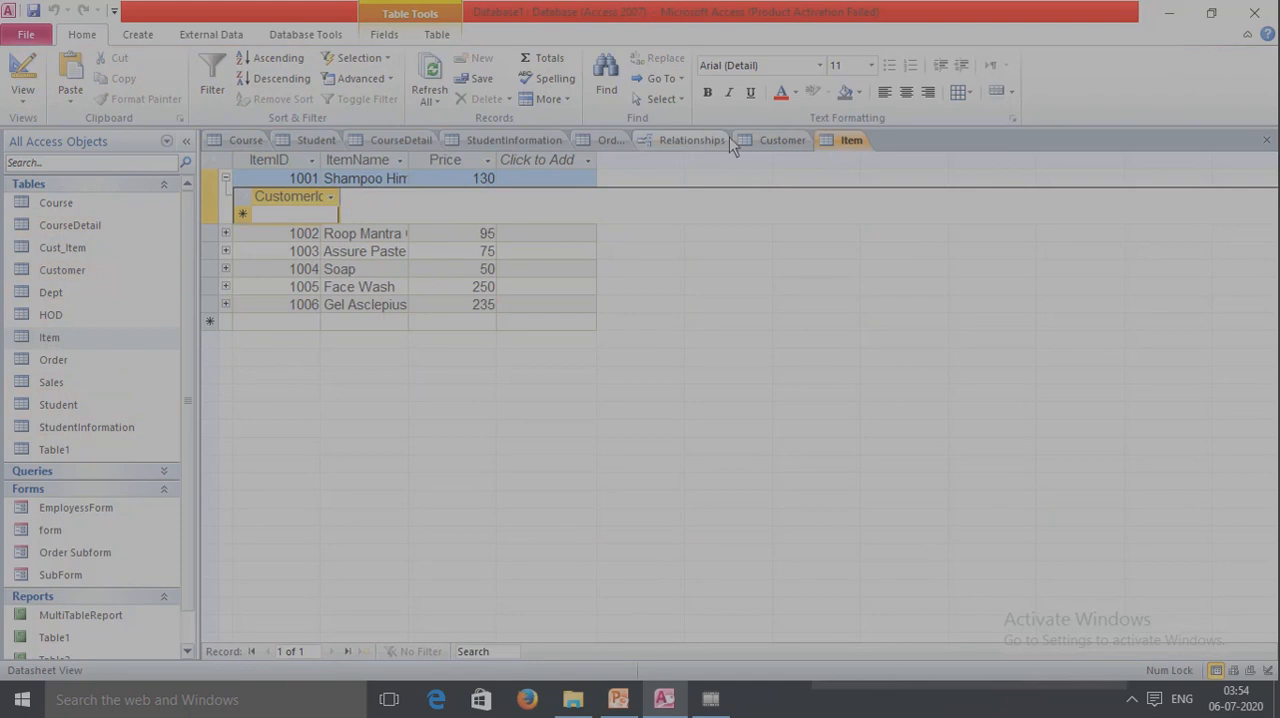
left_click(775, 140)
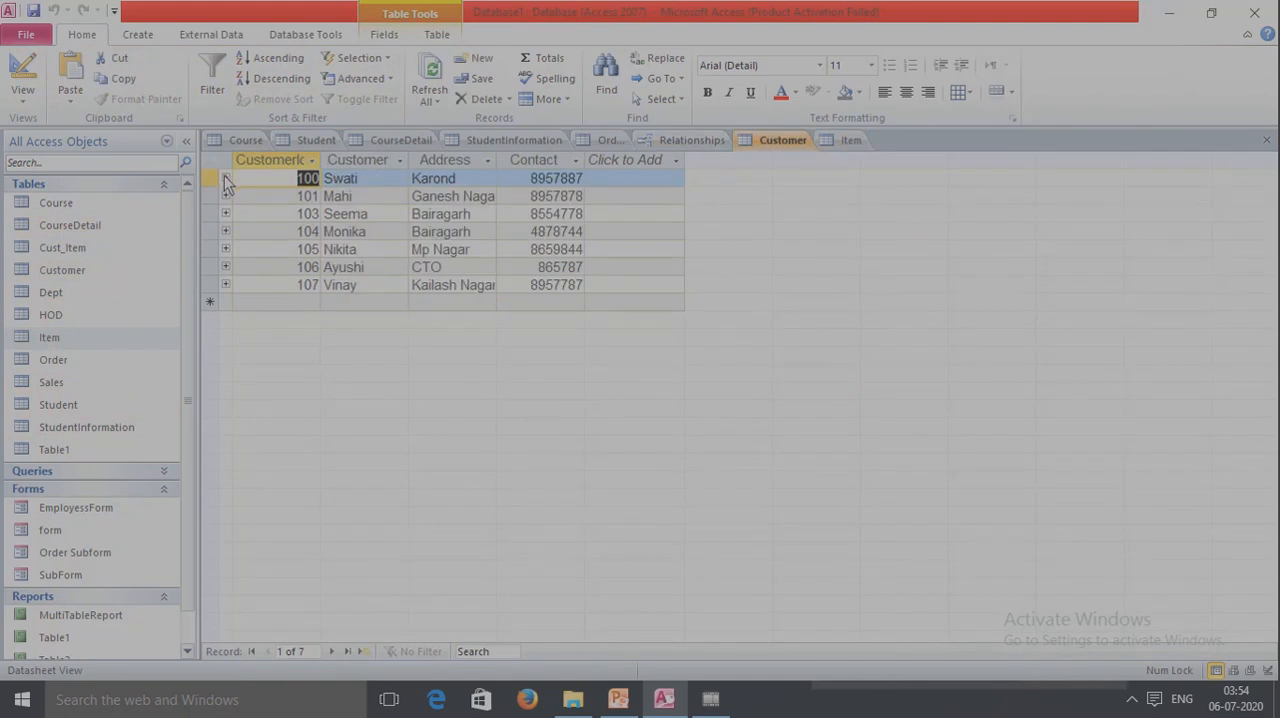
left_click(225, 178)
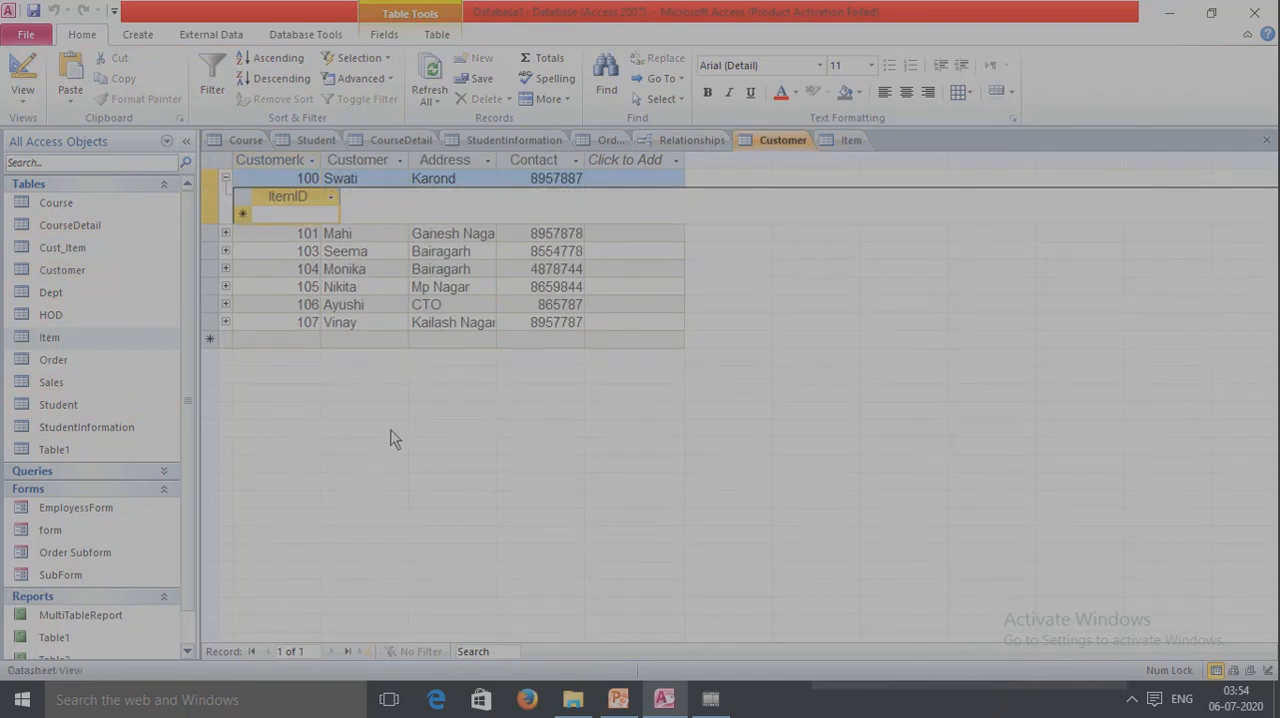
left_click(225, 178)
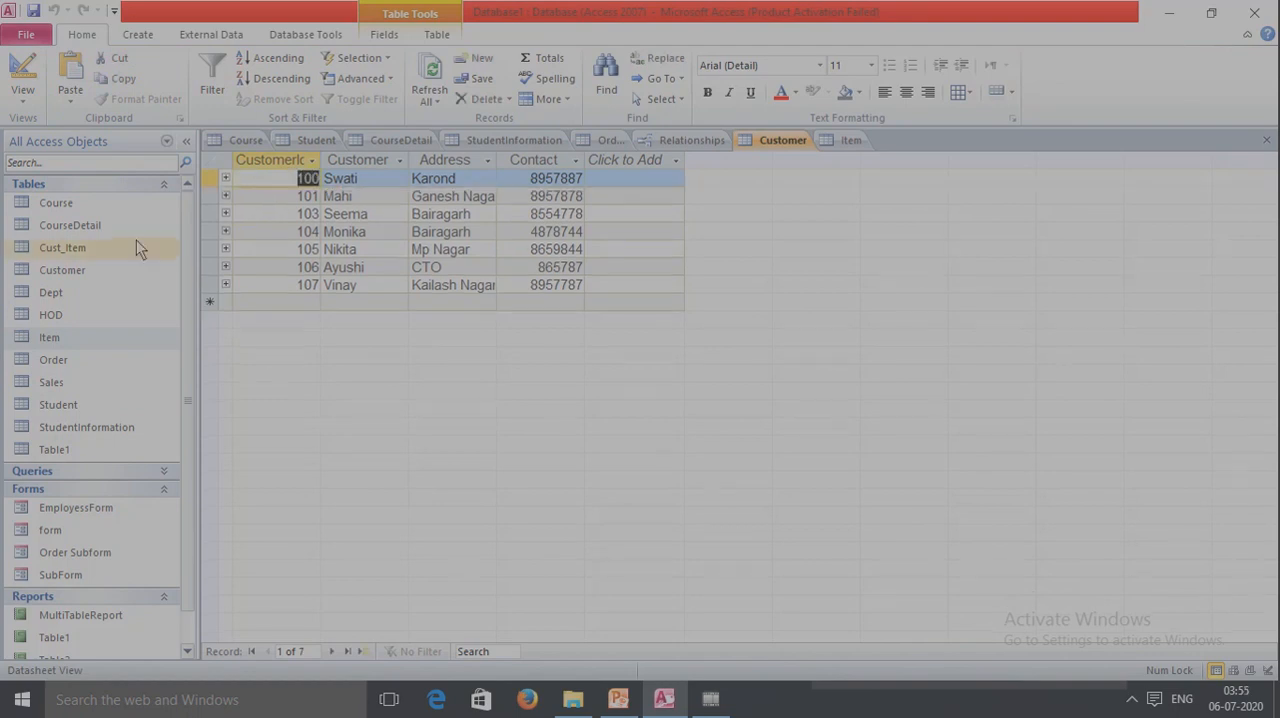
Open the Cust_Item table, review the Customer and Item records again, and collapse the first item's subdatasheet.
double_click(100, 248)
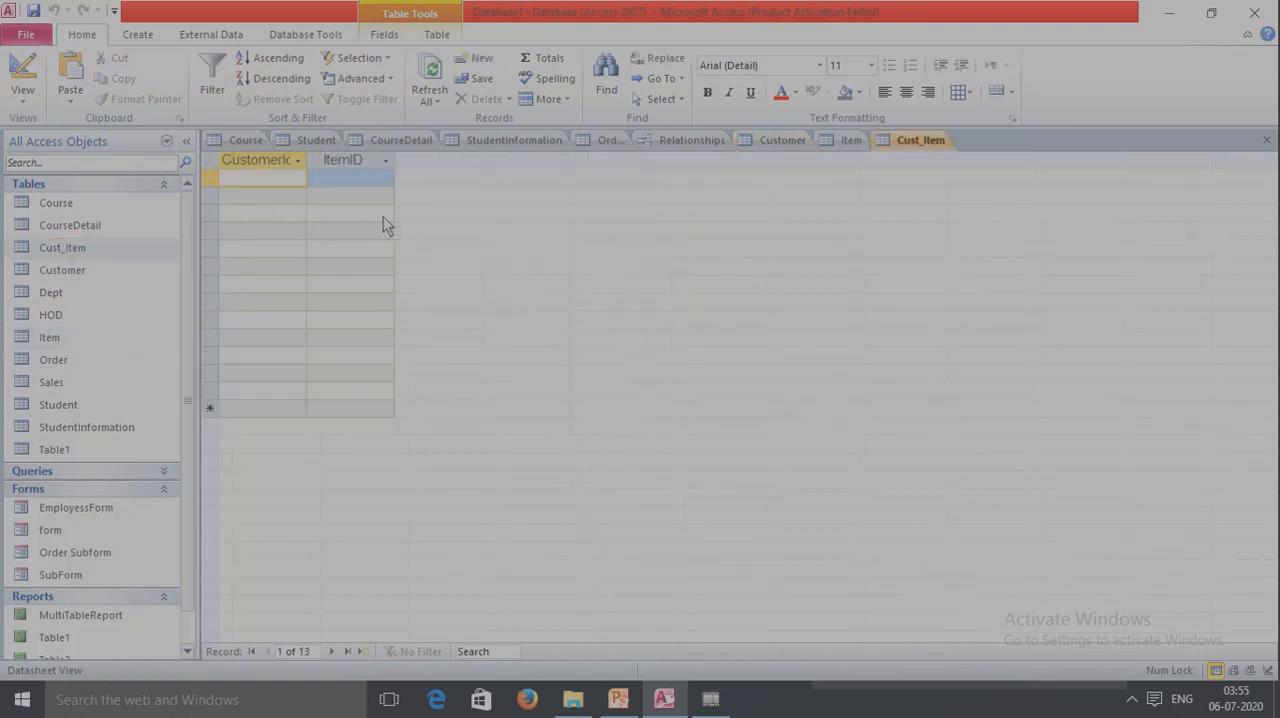
left_click(782, 140)
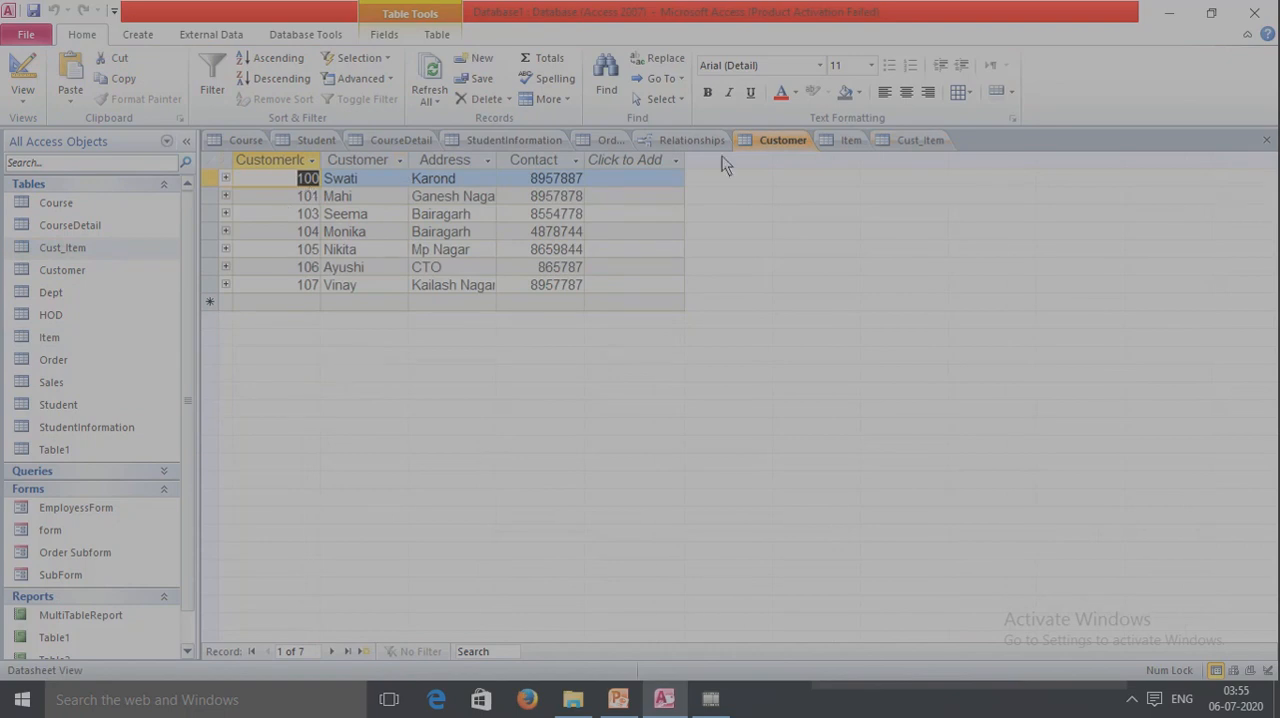
left_click(838, 148)
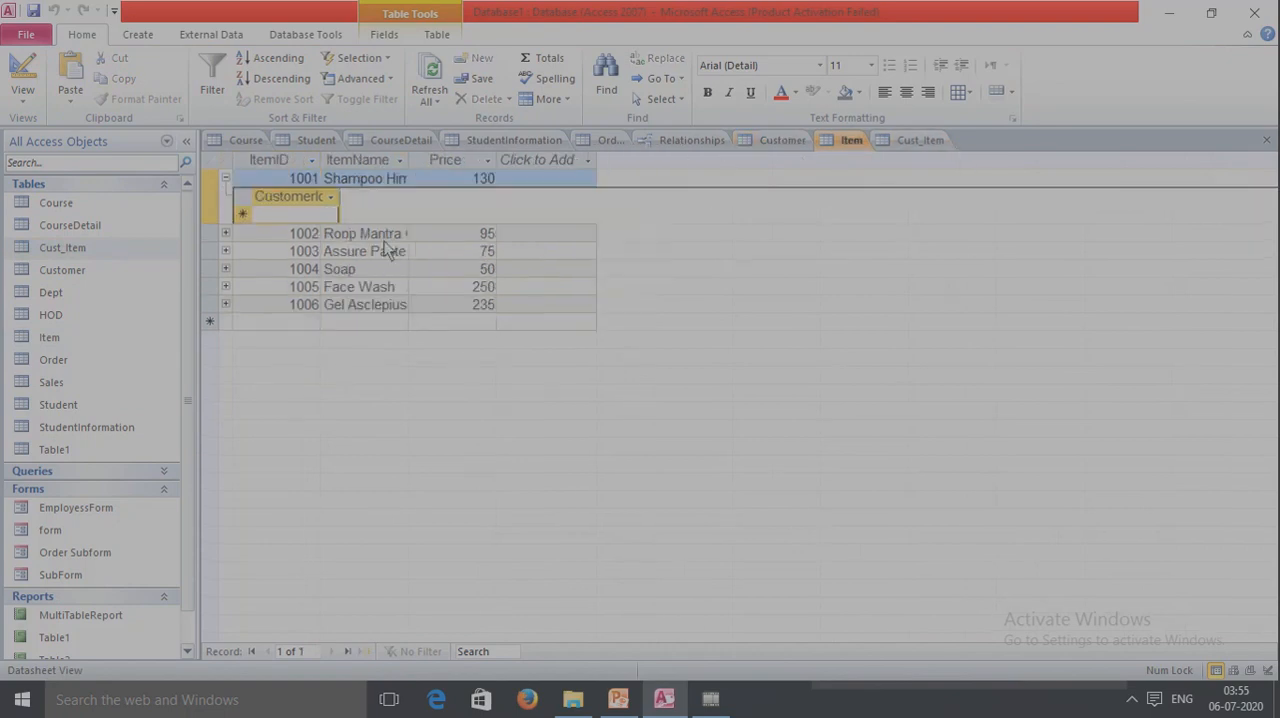
left_click(225, 178)
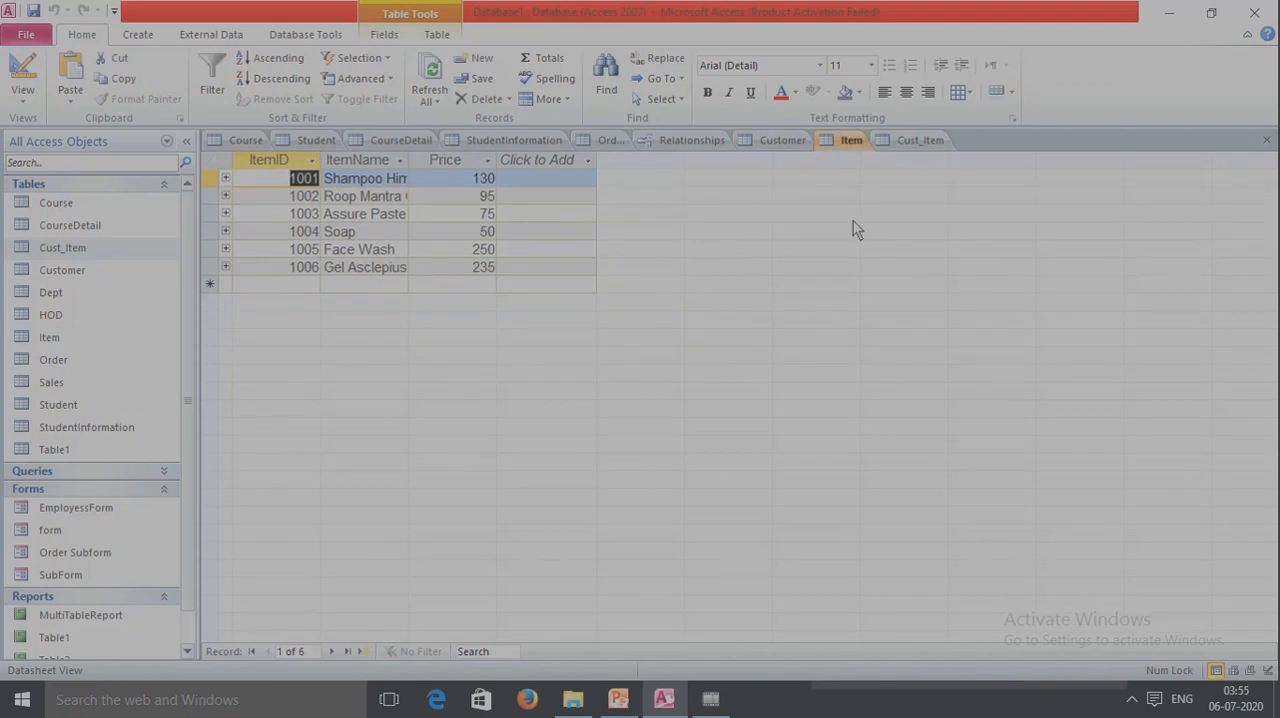
Fill the first two Cust_Item records with the first customer's ID, paired with ItemID 1001 and 1002.
left_click(920, 141)
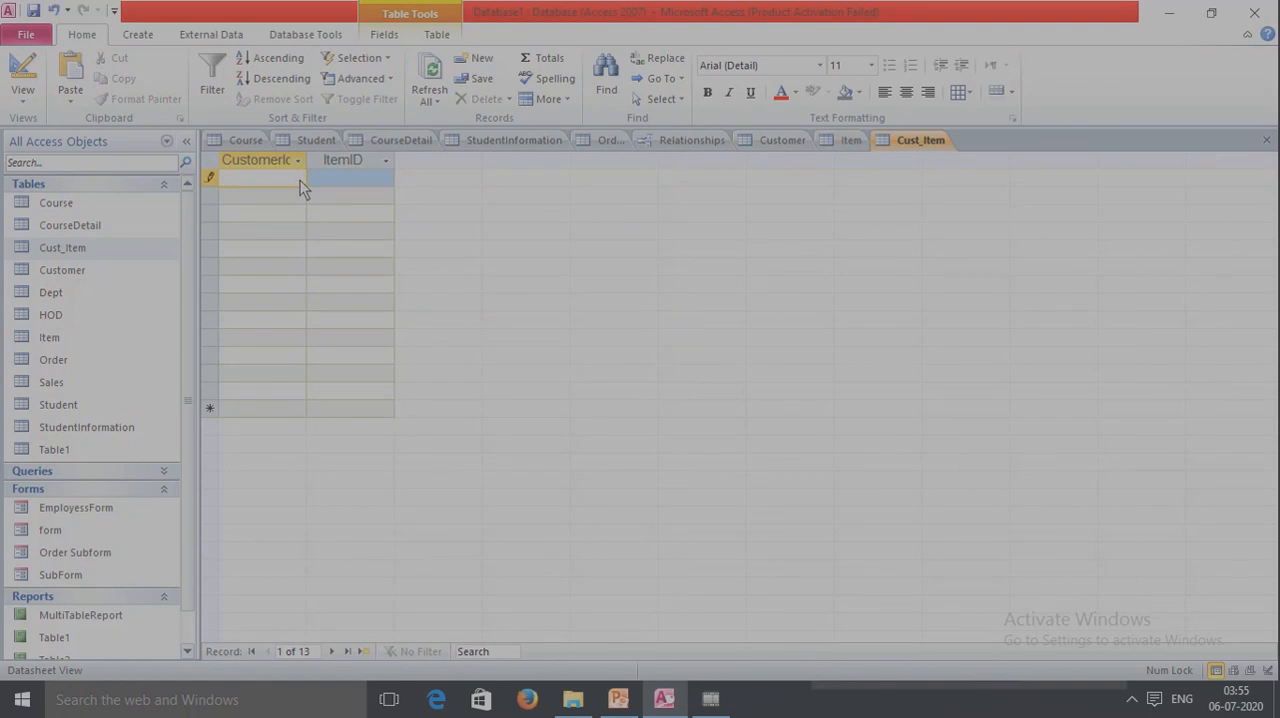
type("100")
left_click(354, 176)
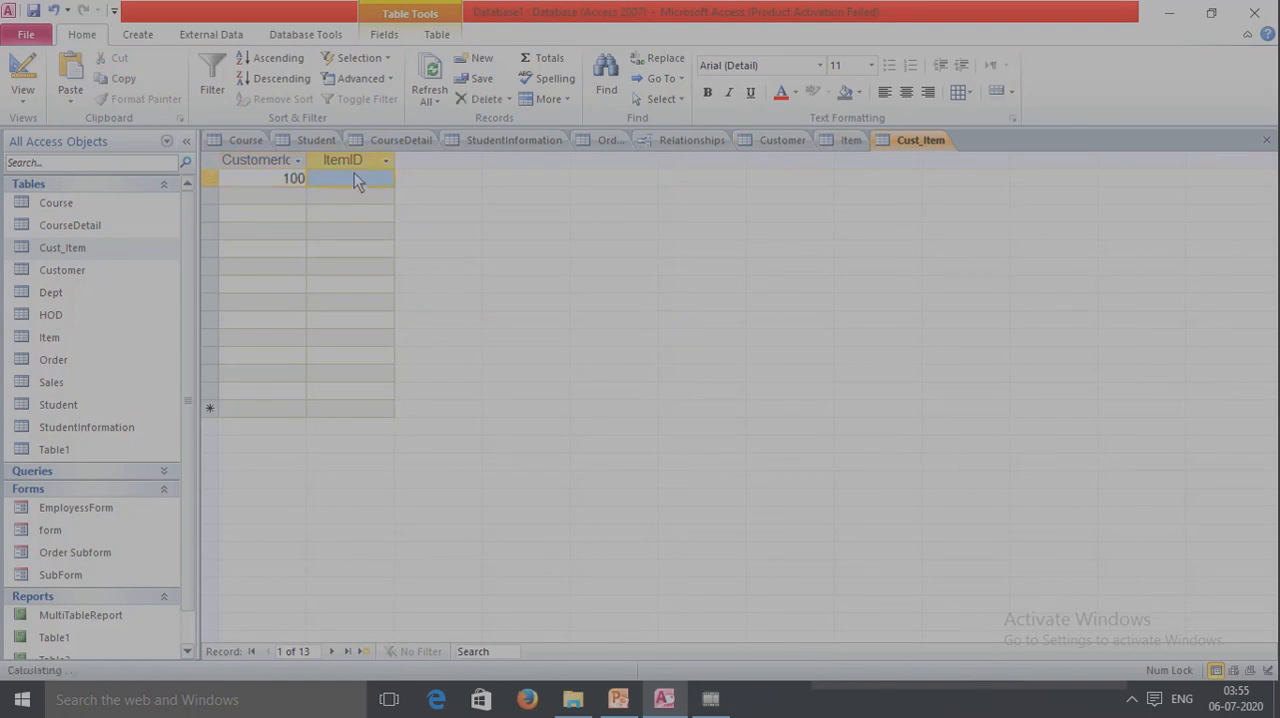
type("1001")
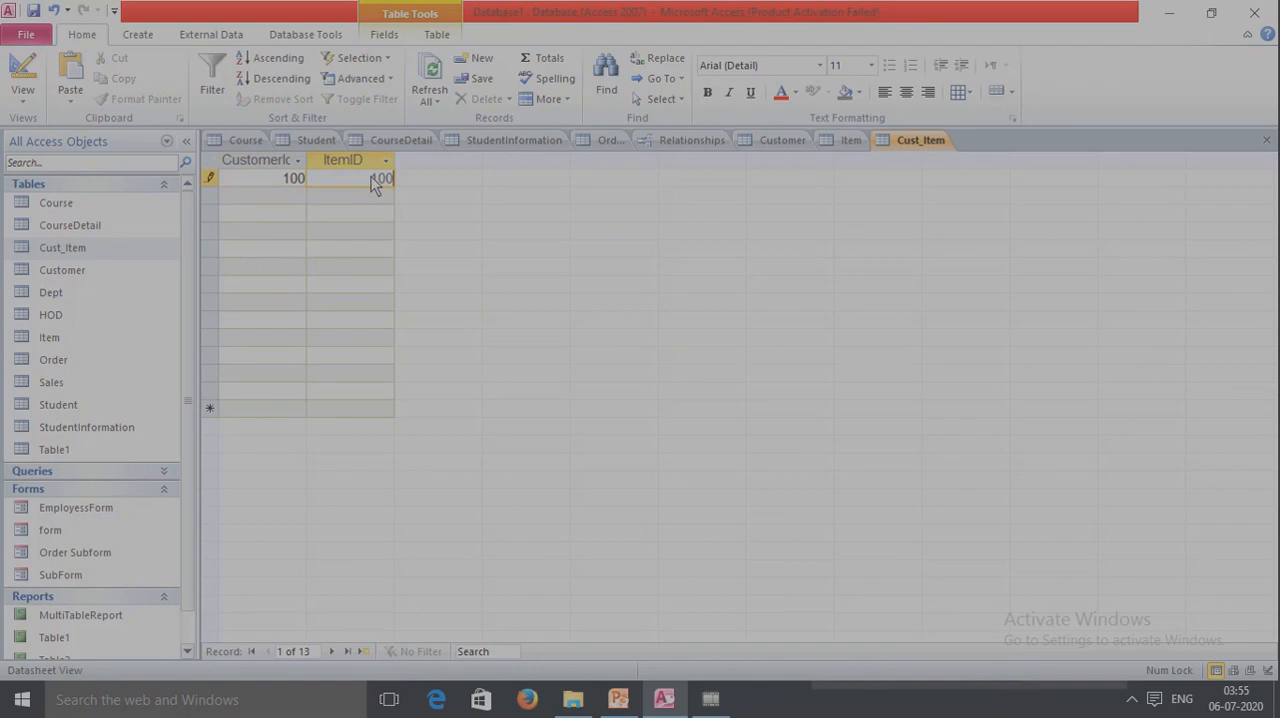
key("Tab")
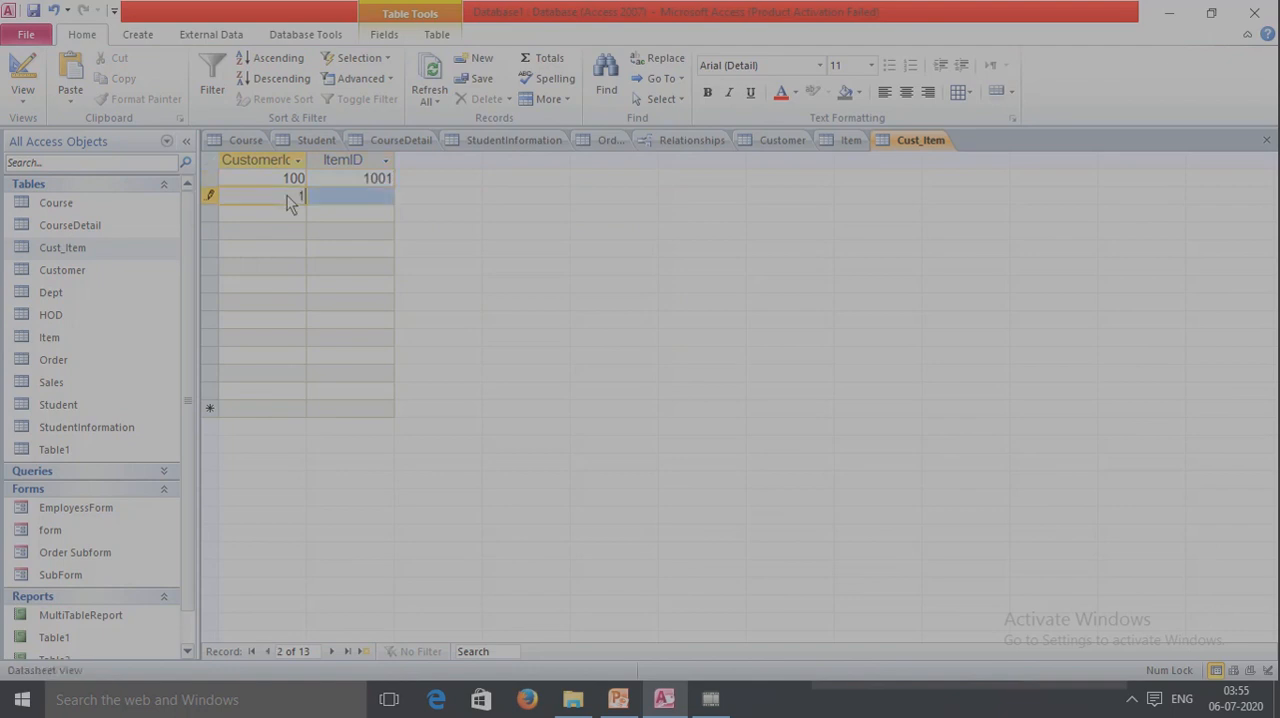
type("100")
key("Tab")
type("1002")
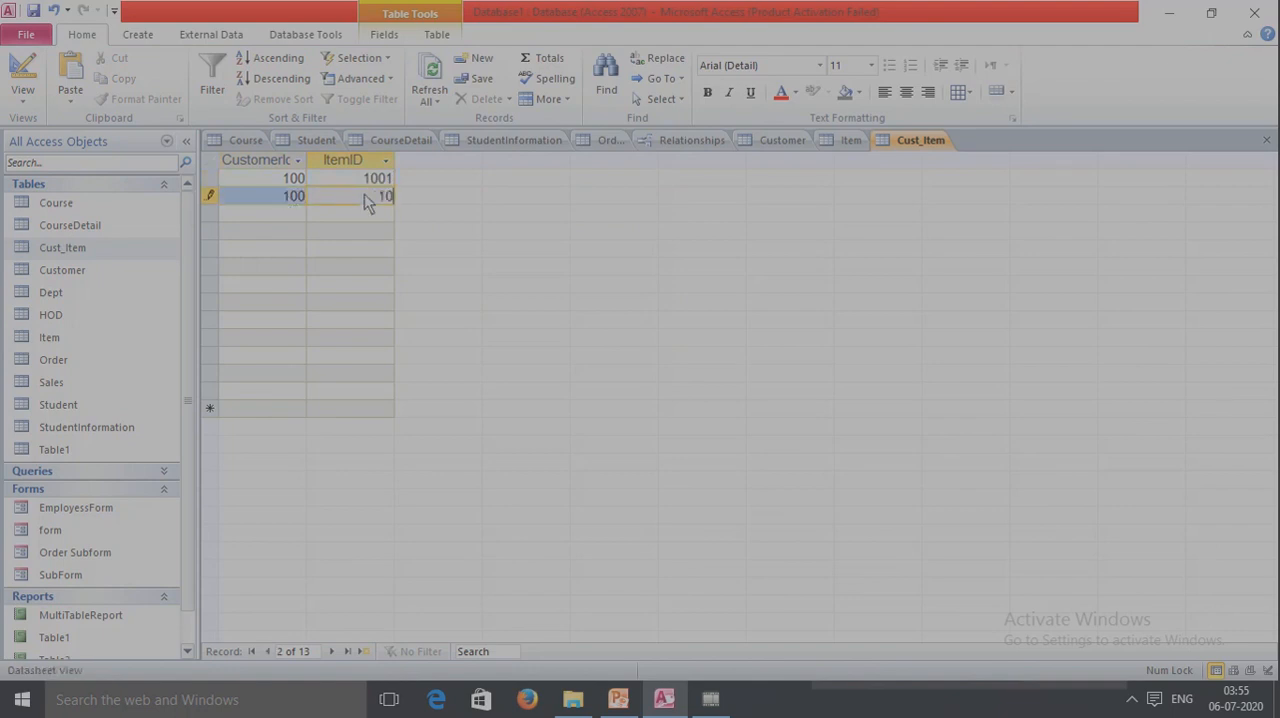
Fill the third and fourth Cust_Item records with the second customer's ID, paired with ItemID 1003 and 1004.
left_click(285, 216)
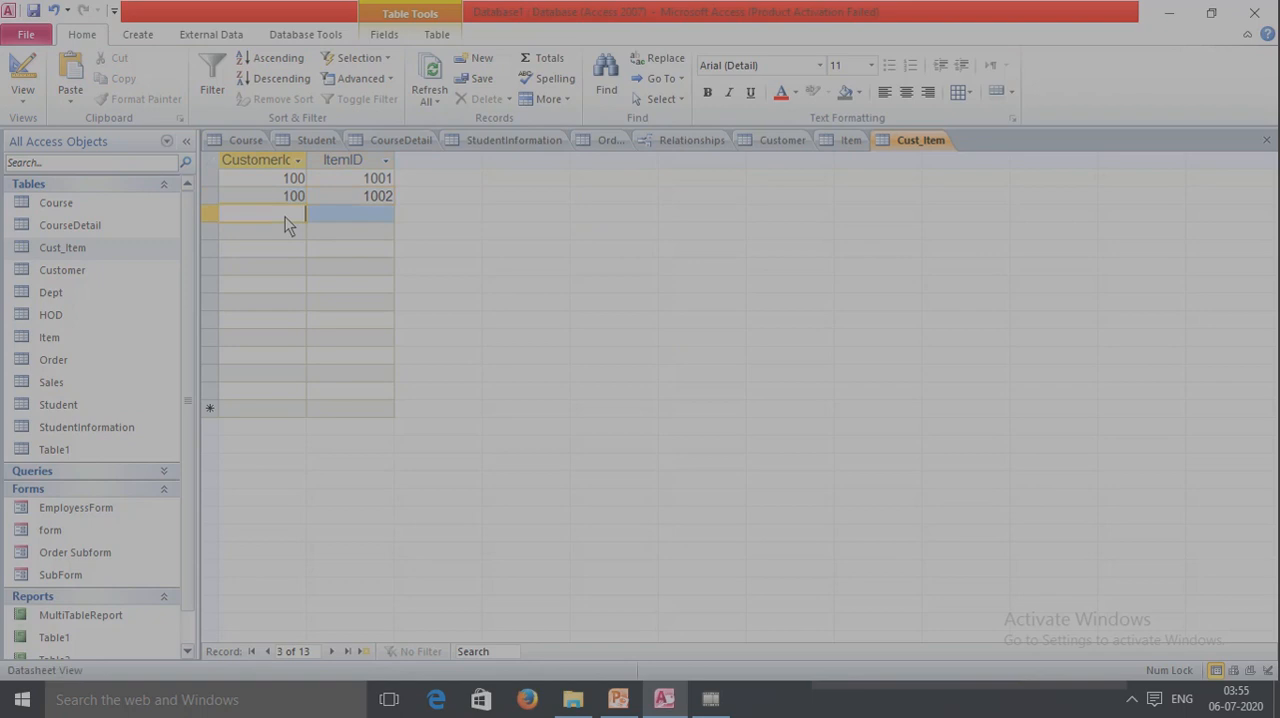
type("101")
left_click(362, 216)
type("1003")
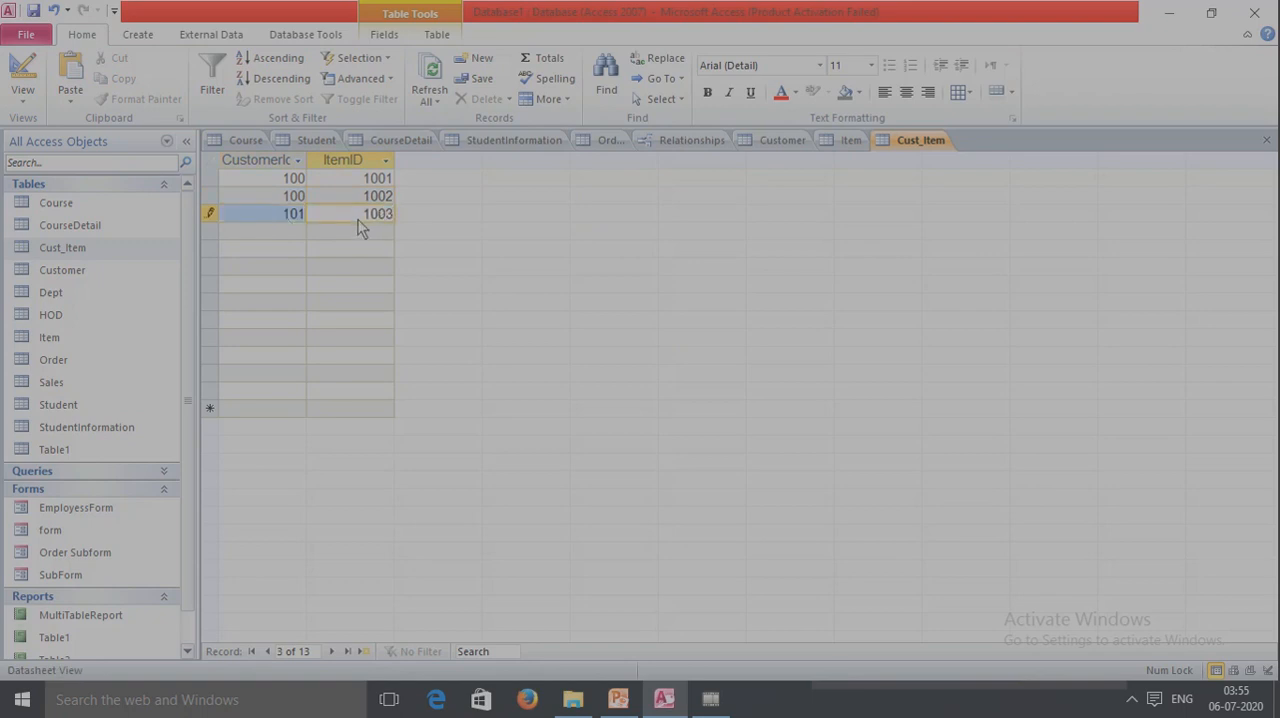
key("Tab")
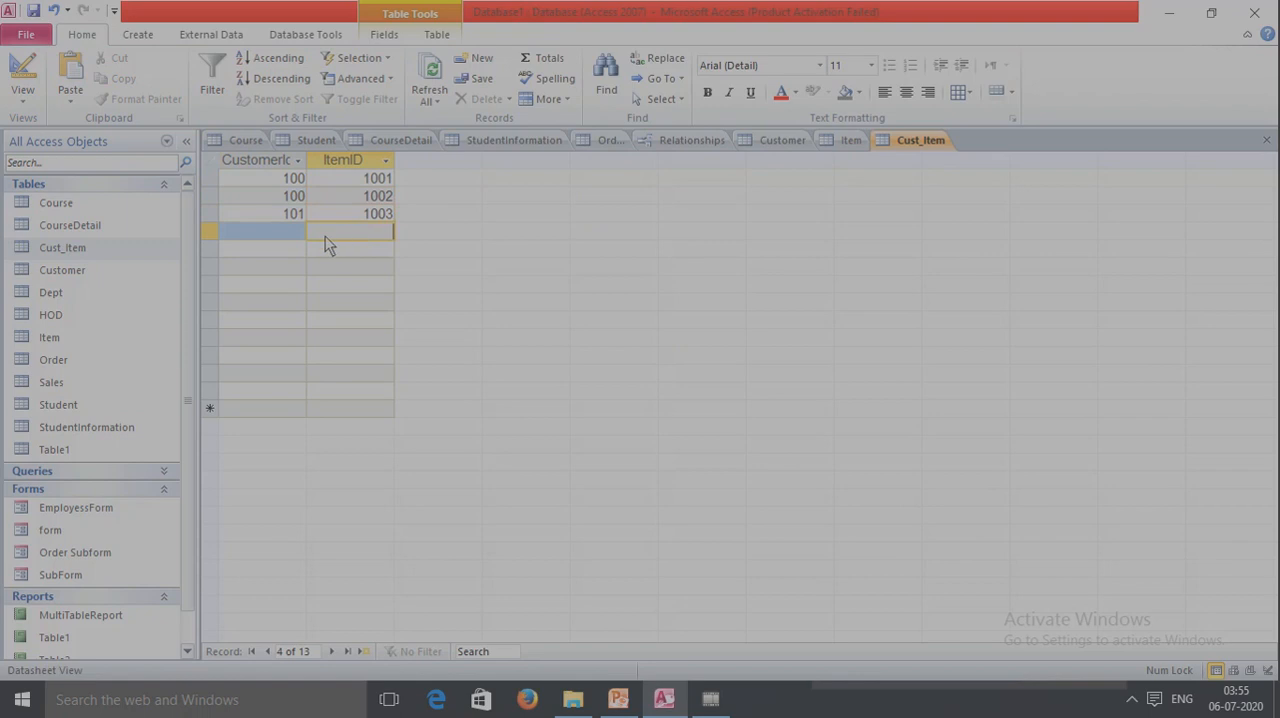
left_click(292, 232)
type("101")
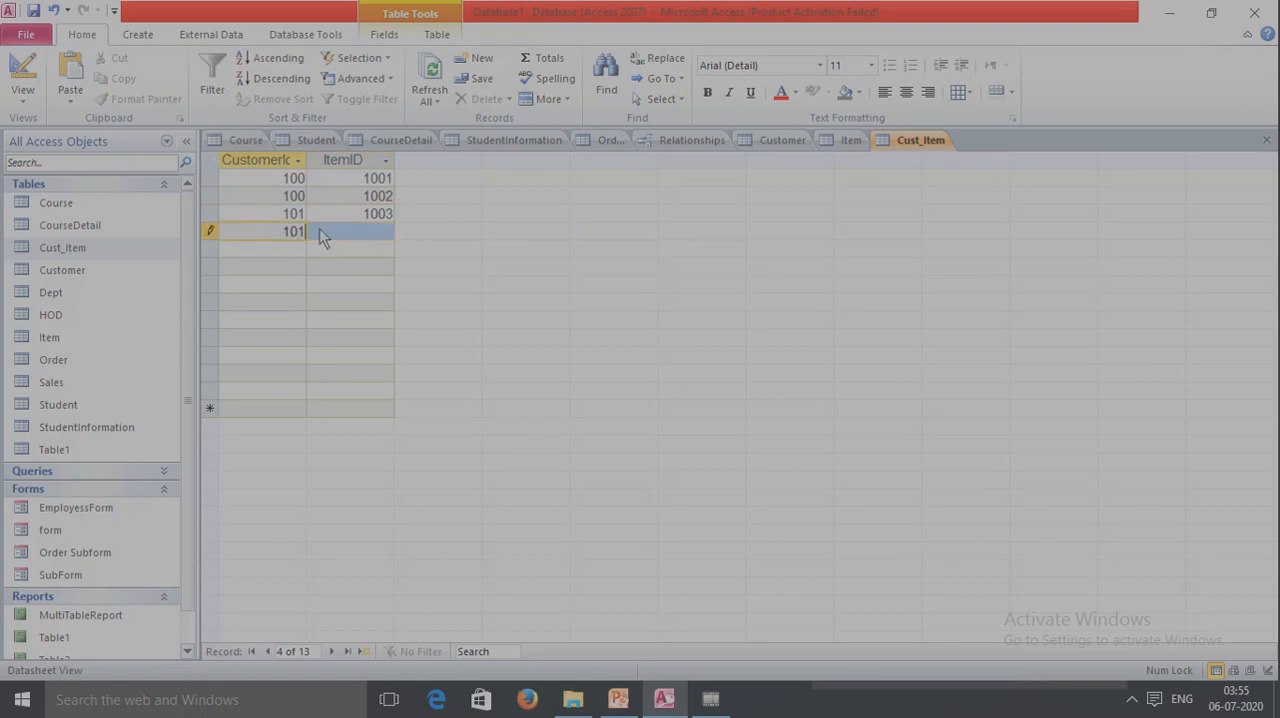
left_click(335, 232)
type("100")
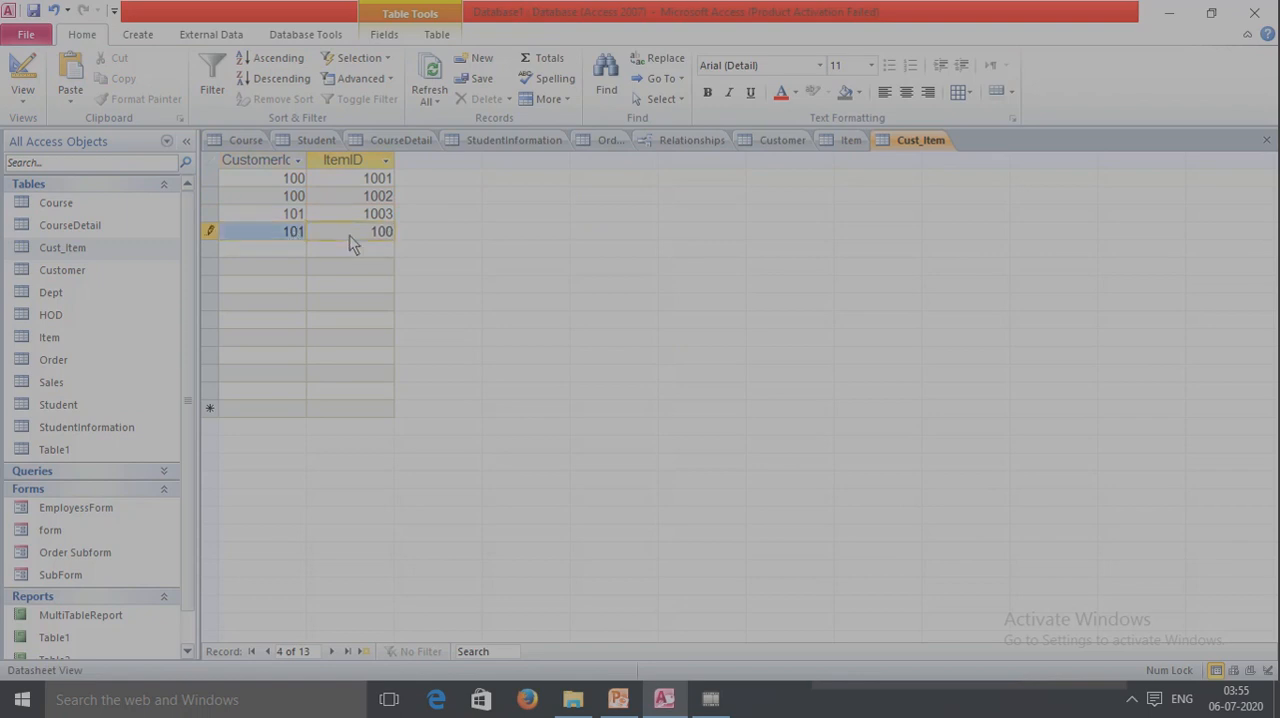
type("4")
Fill the fifth and sixth Cust_Item records with the third customer's ID, paired with ItemID 1001 and 1003.
left_click(274, 251)
type("1")
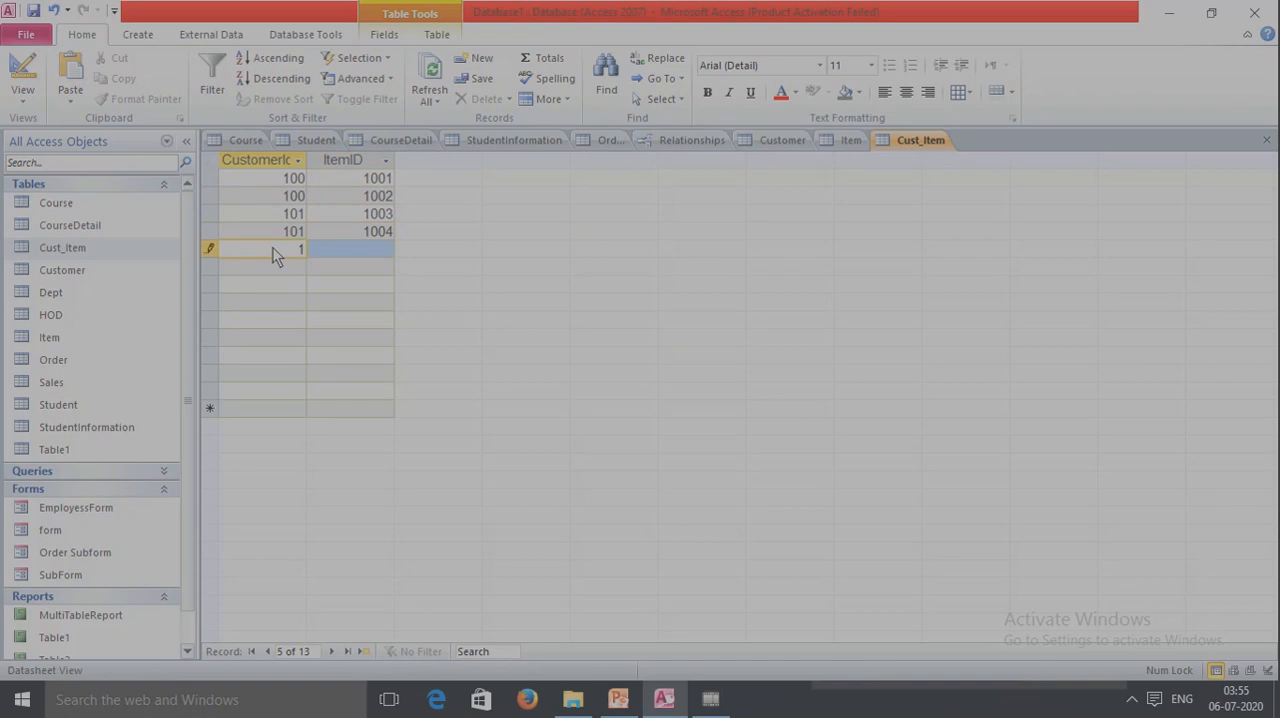
type("03")
left_click(350, 250)
type("1001")
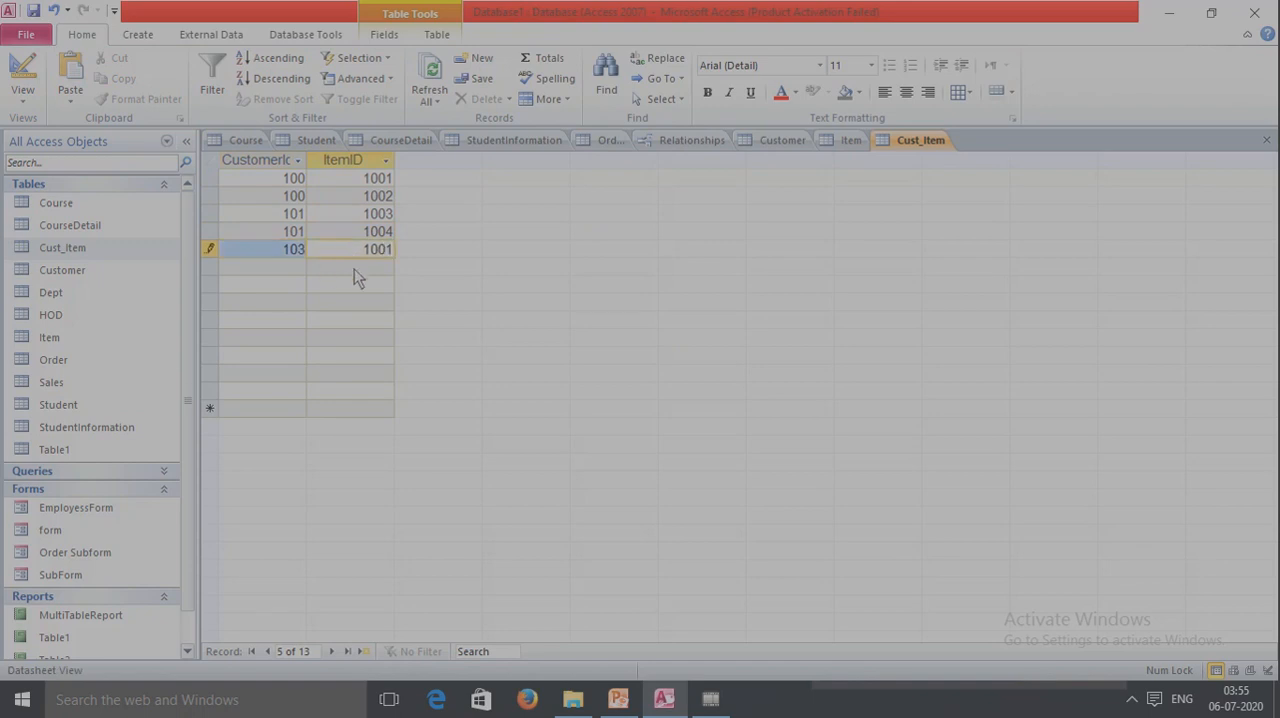
left_click(362, 269)
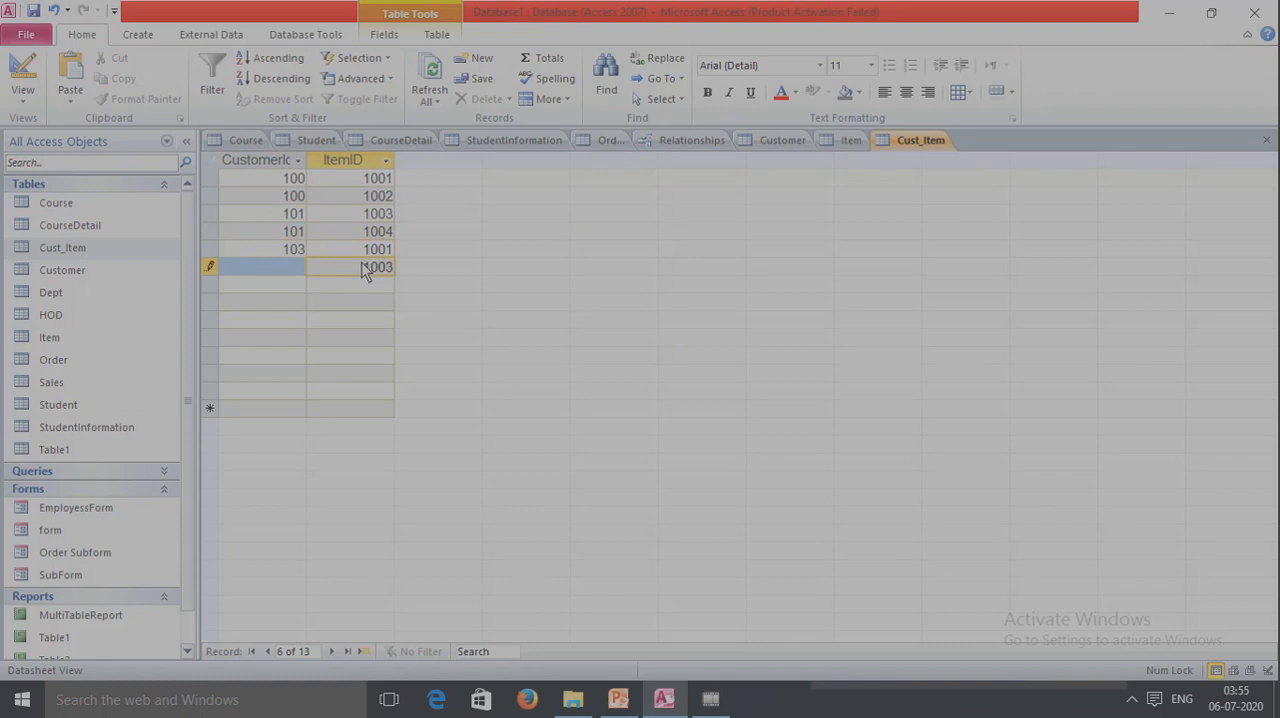
left_click(294, 265)
type("103")
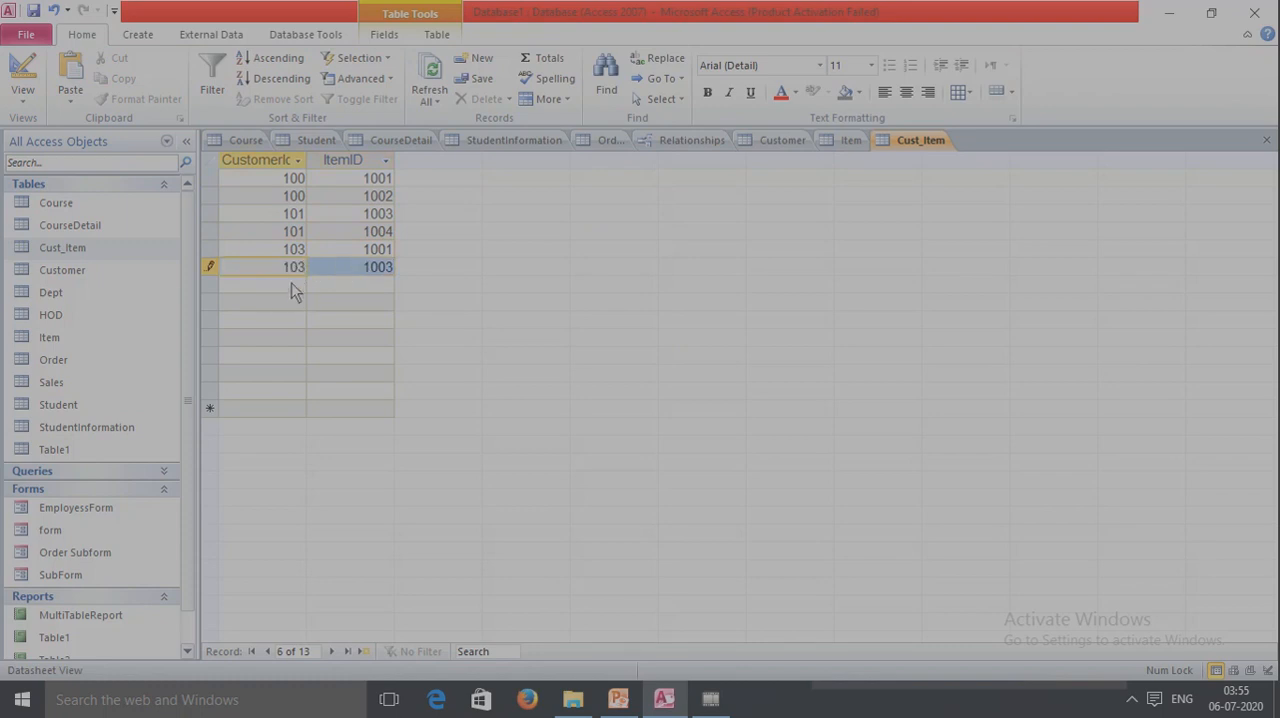
Fill the seventh and eighth Cust_Item records with the first customer's ID, paired with ItemID 1004 and 1005, and save the table.
left_click(292, 287)
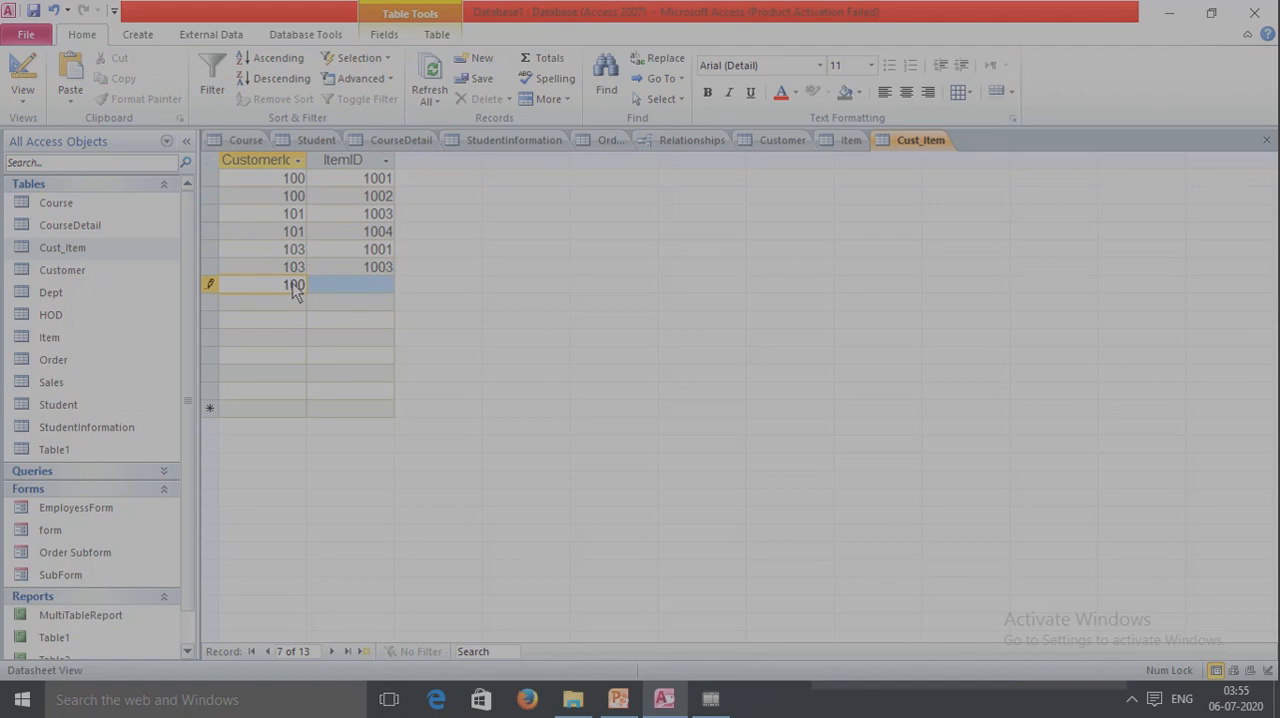
left_click(362, 293)
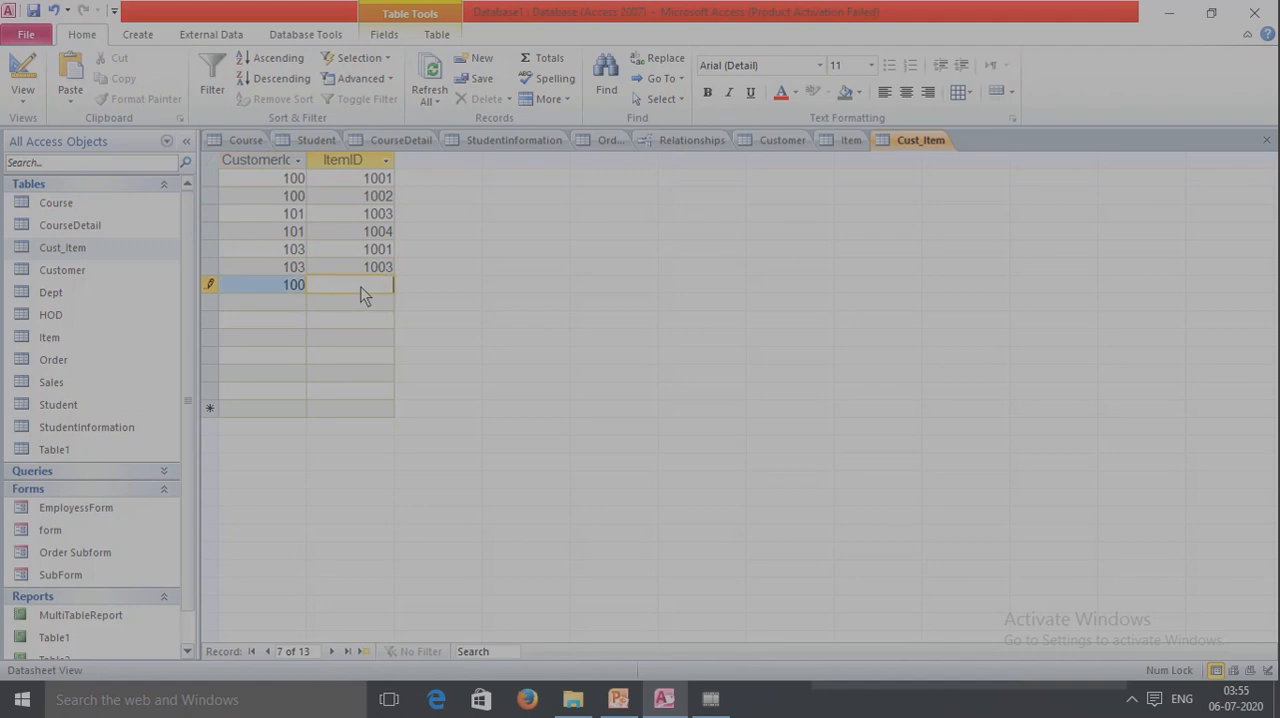
type("1004")
left_click(278, 304)
type("100")
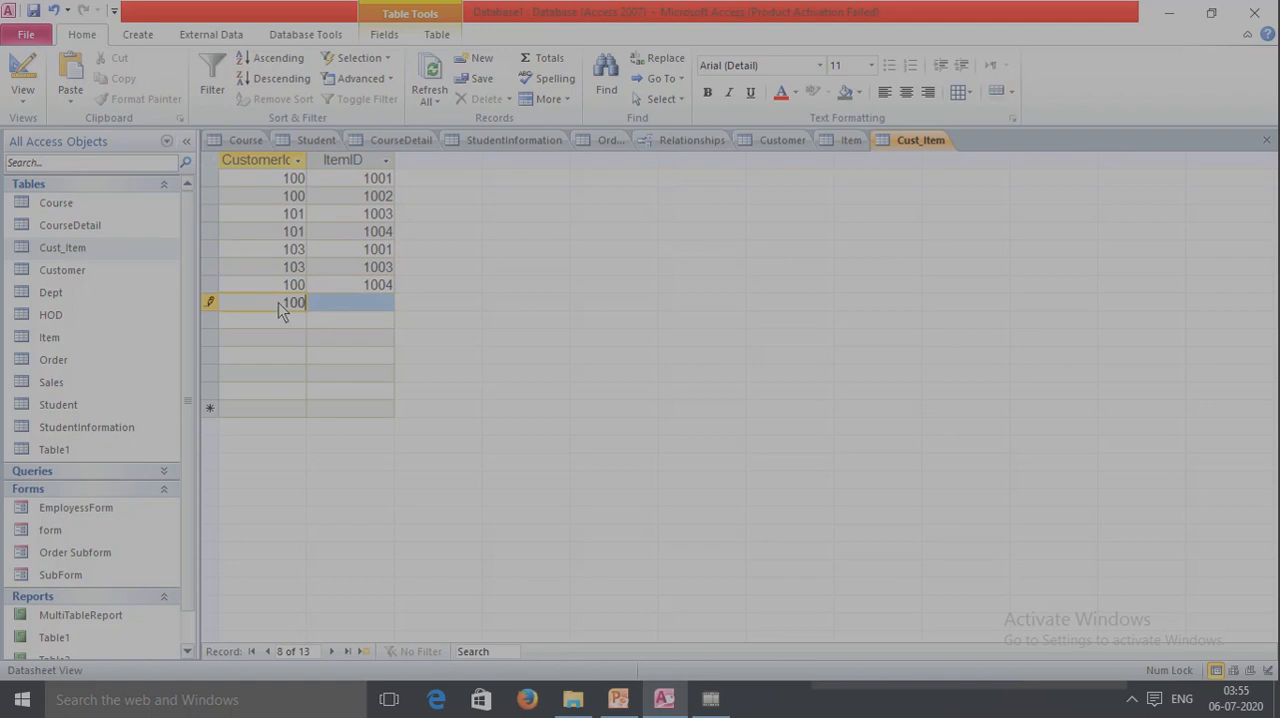
left_click(367, 300)
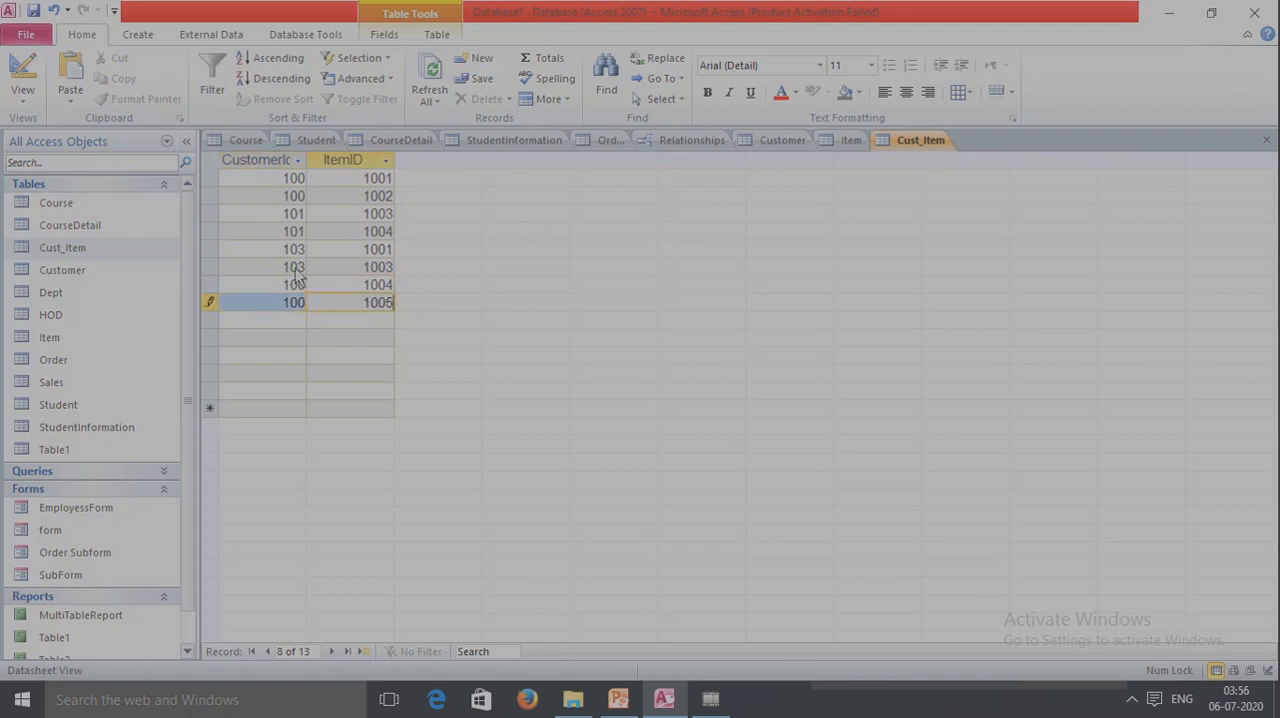
key("ctrl+s")
Expand the subdatasheets of the first three records in the Customer table to review each customer's linked items.
left_click(776, 140)
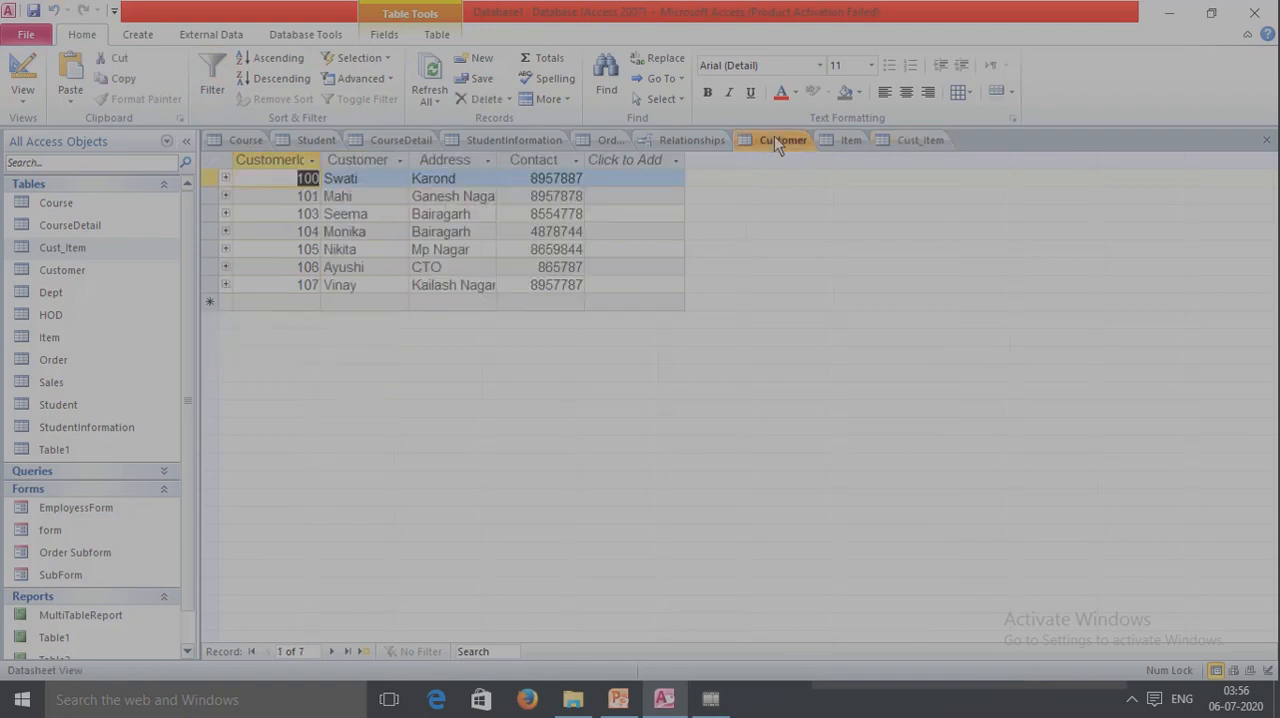
left_click(226, 180)
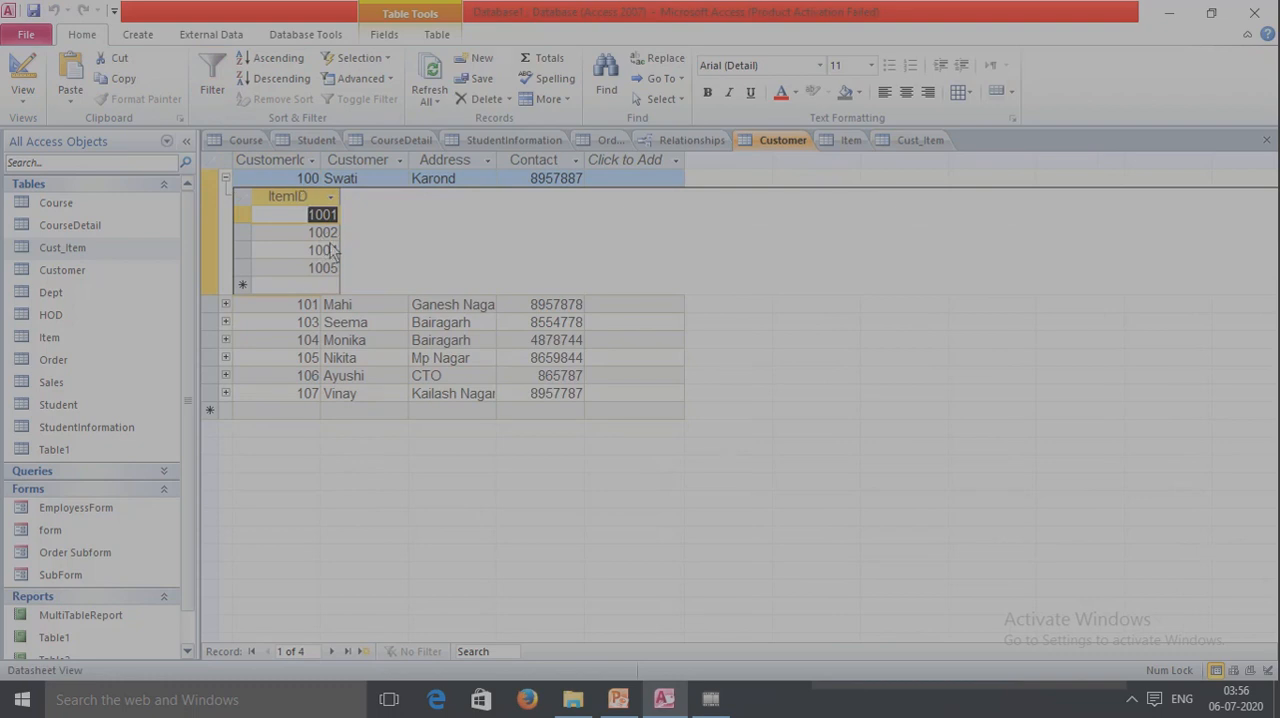
left_click(225, 305)
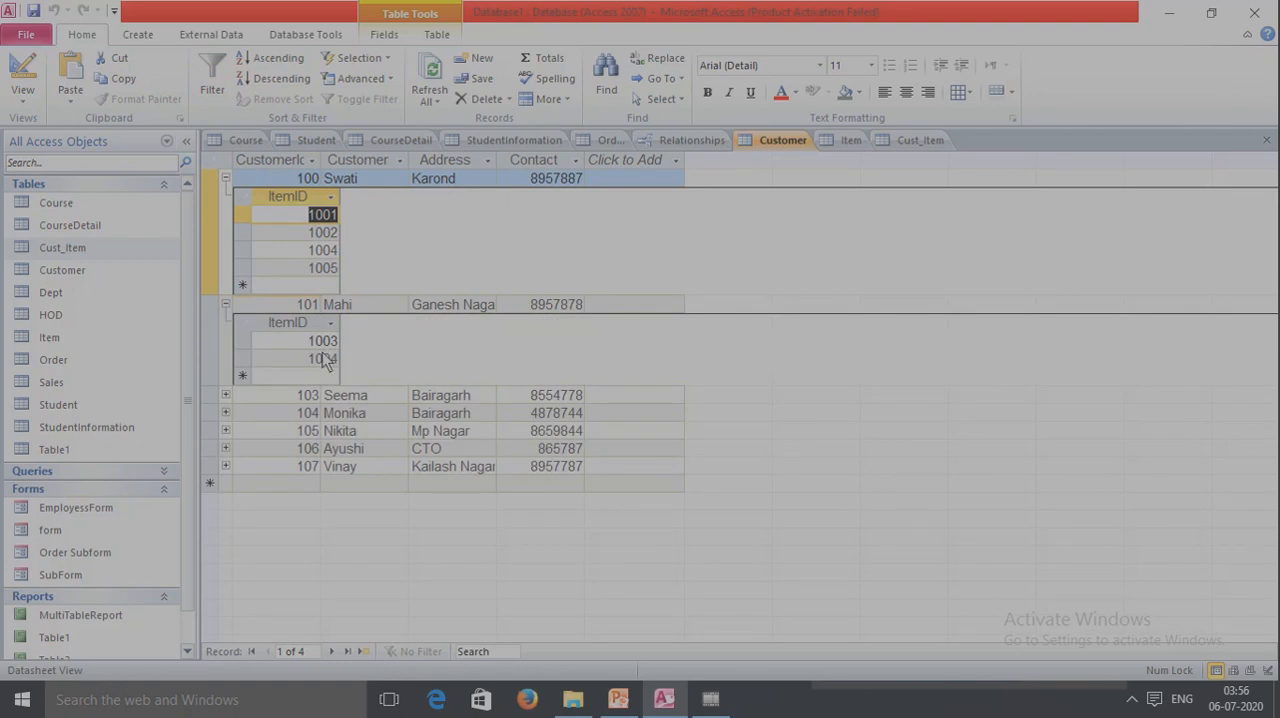
left_click(225, 395)
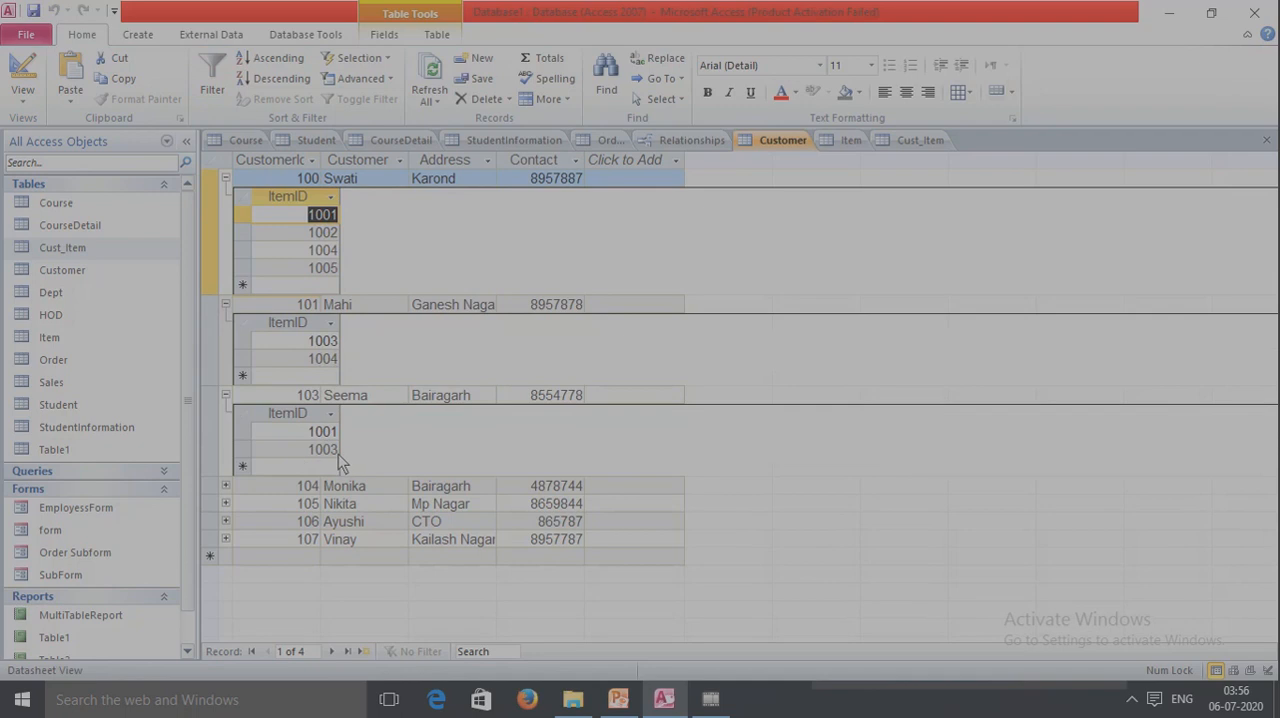
Expand item 1001's subdatasheet in the Item table, refresh it, and review the linked customer IDs.
left_click(840, 140)
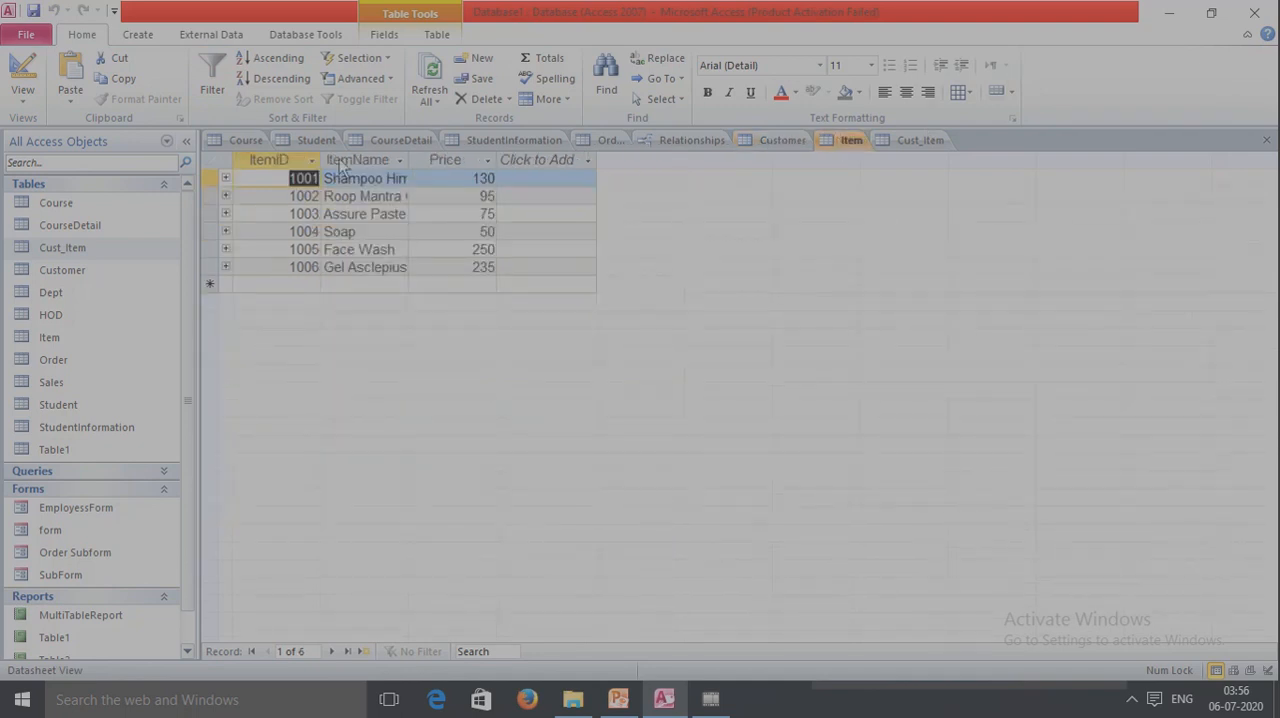
left_click(225, 178)
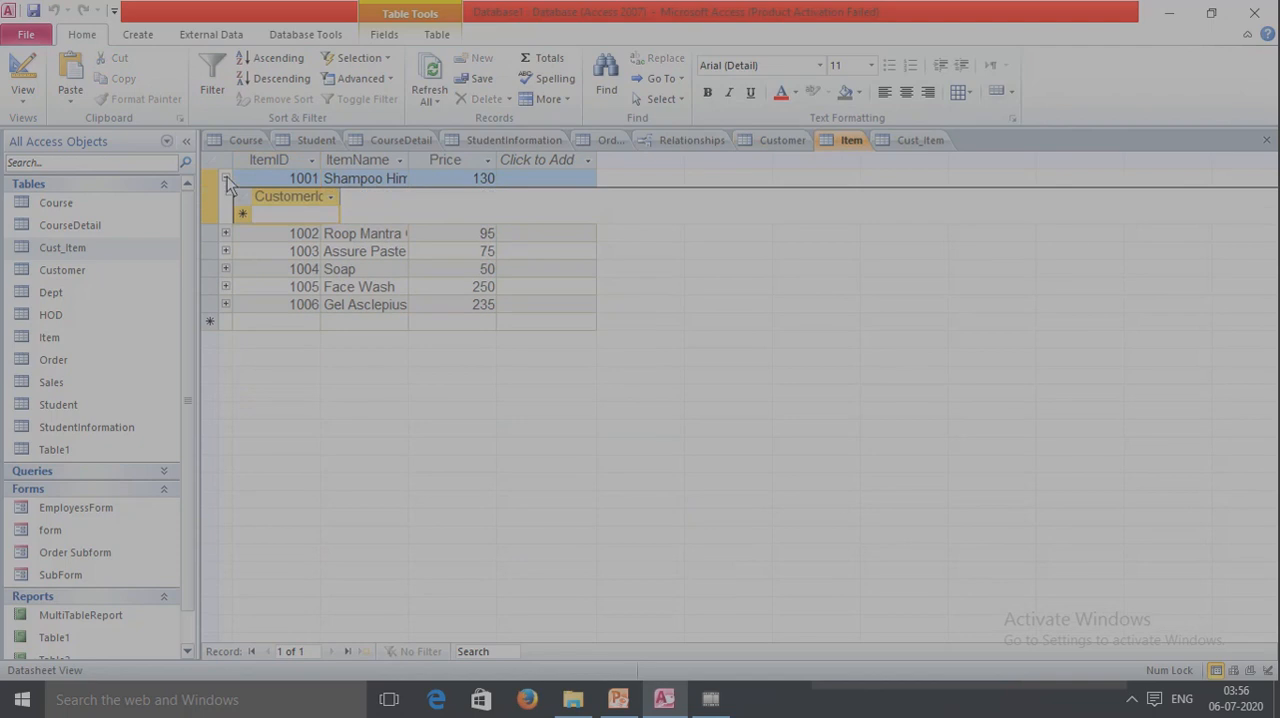
key("F5")
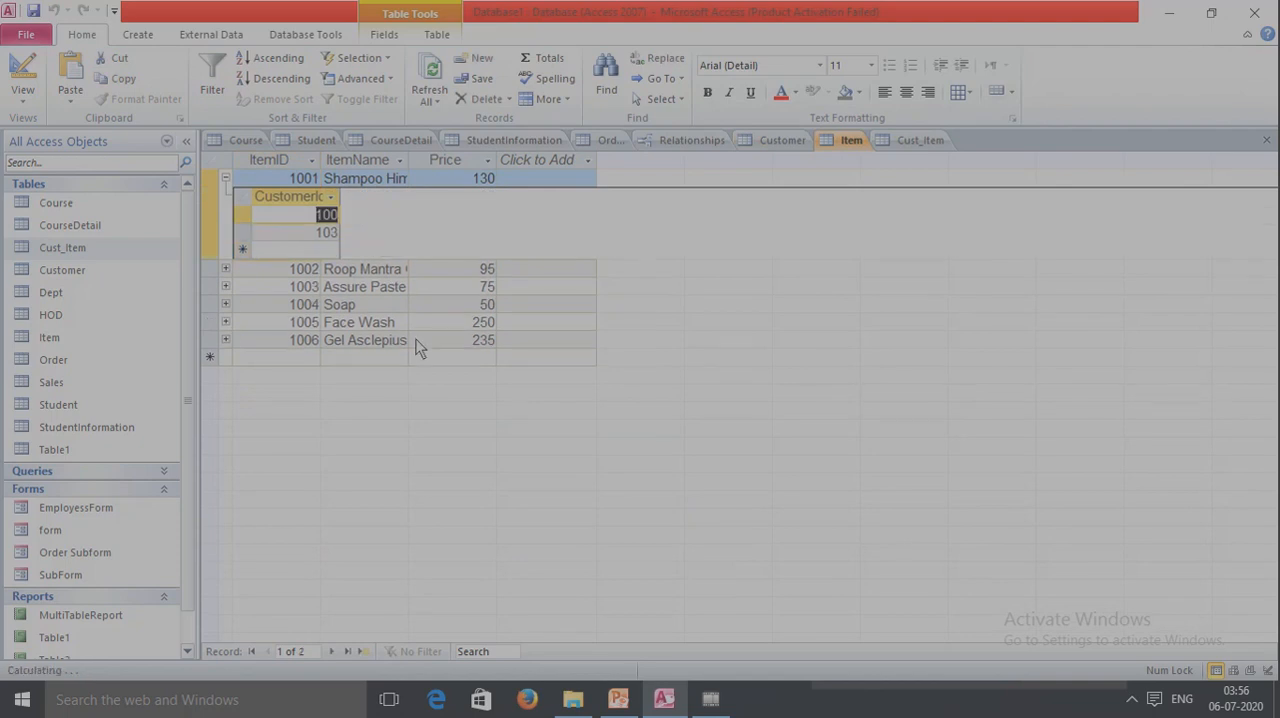
left_click(290, 180)
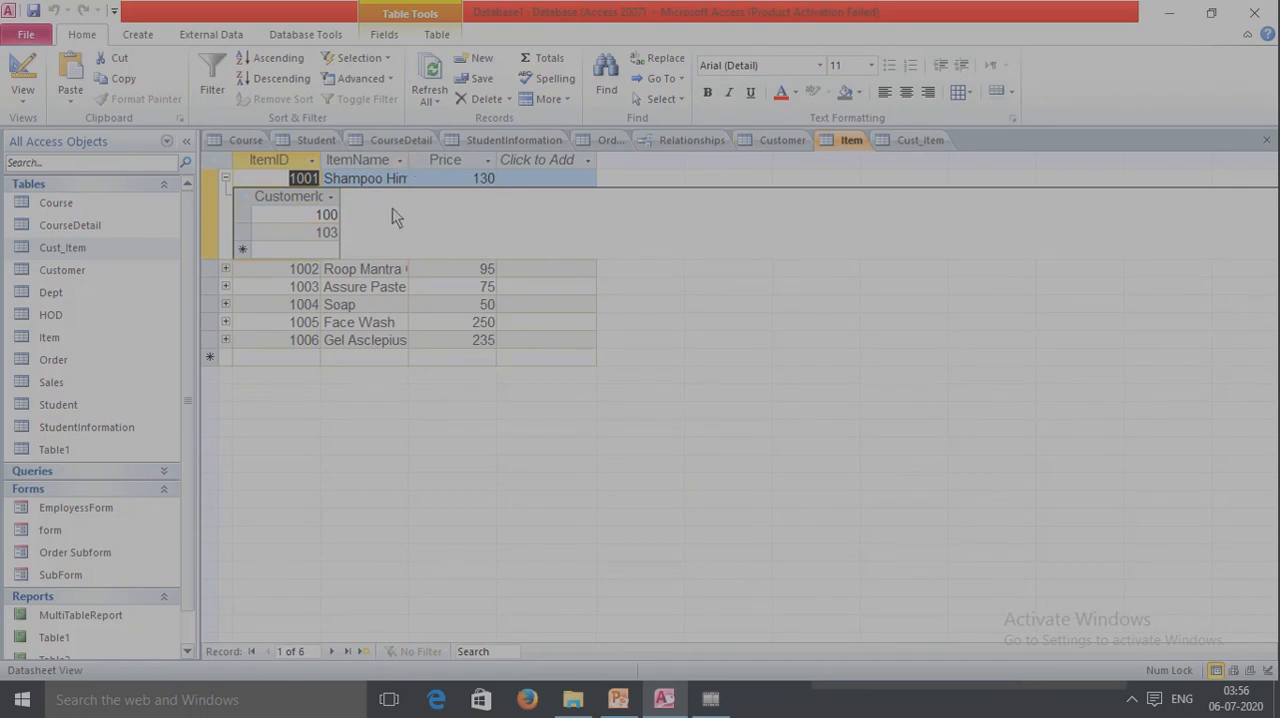
double_click(314, 220)
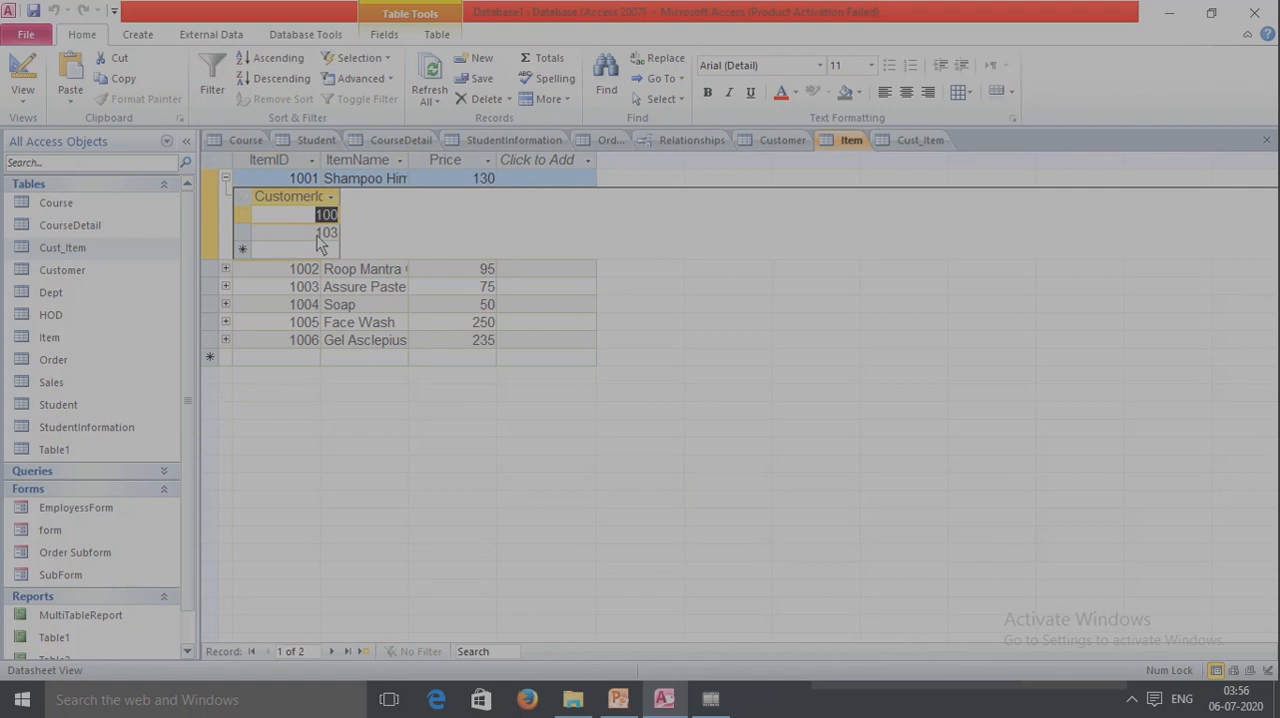
key("Down")
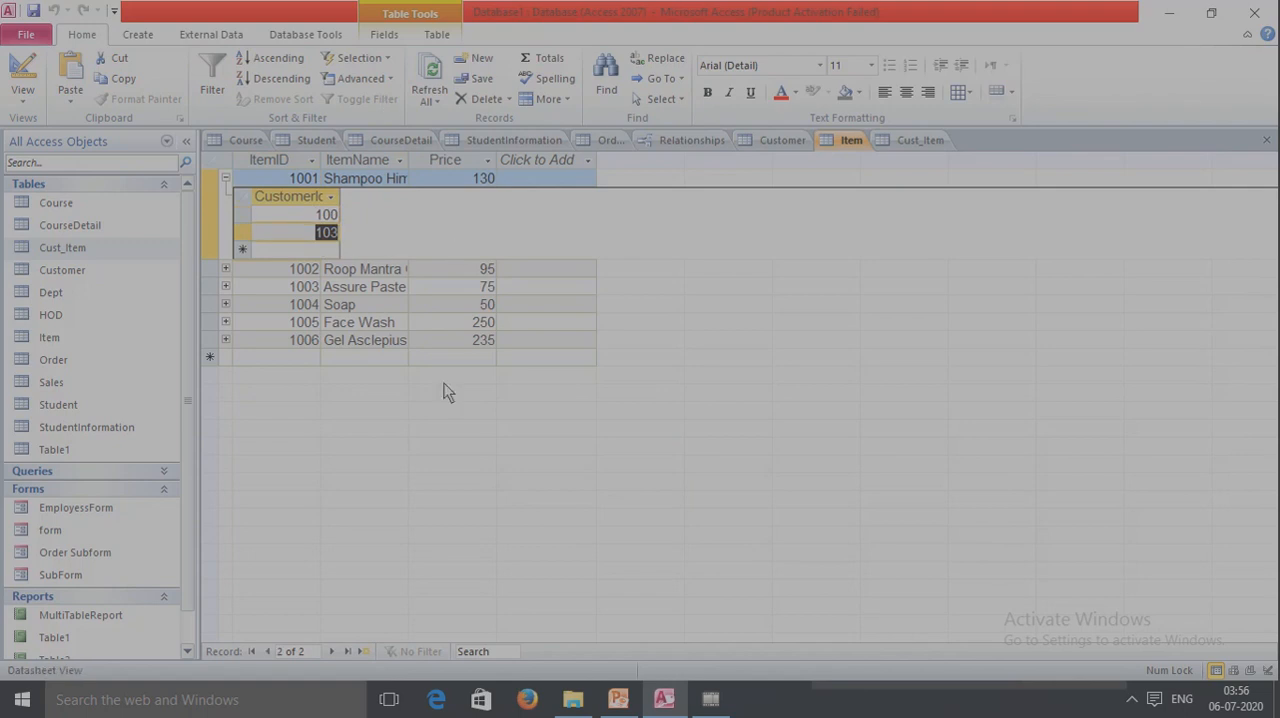